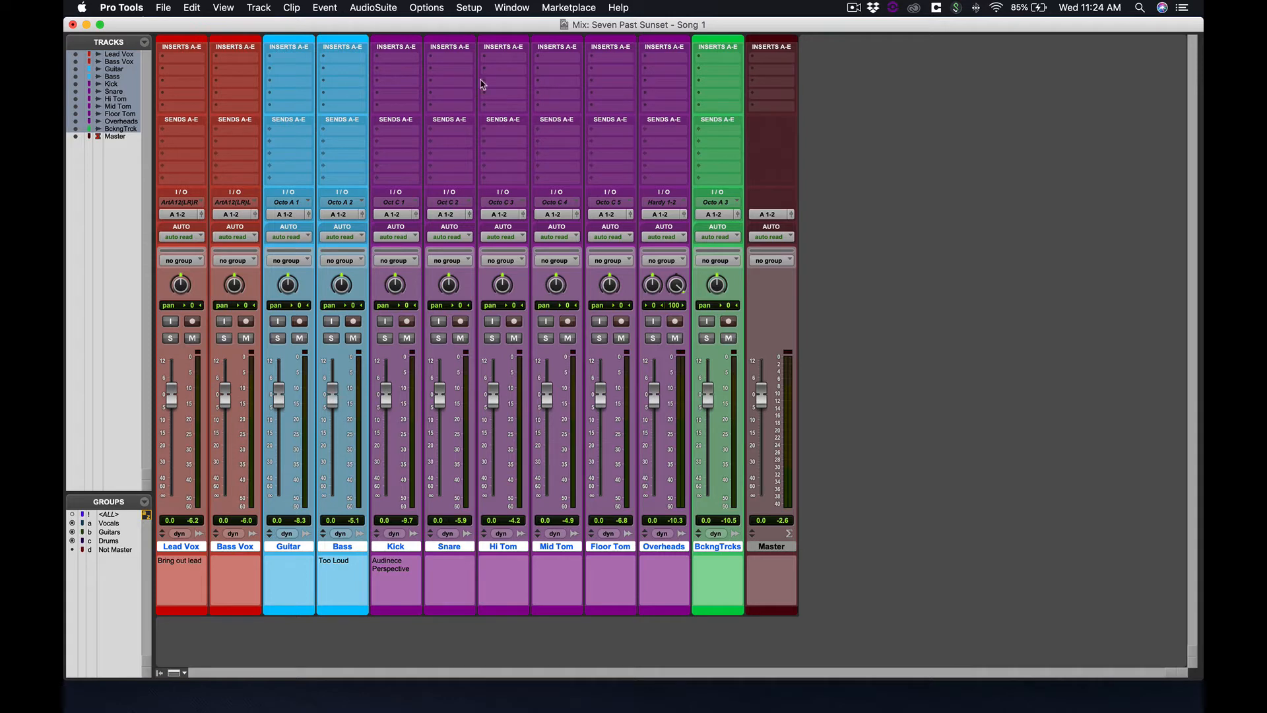
Insert the EQ3 7-Band (mono) plug-in on the first insert slot of every track
left_click(183, 61)
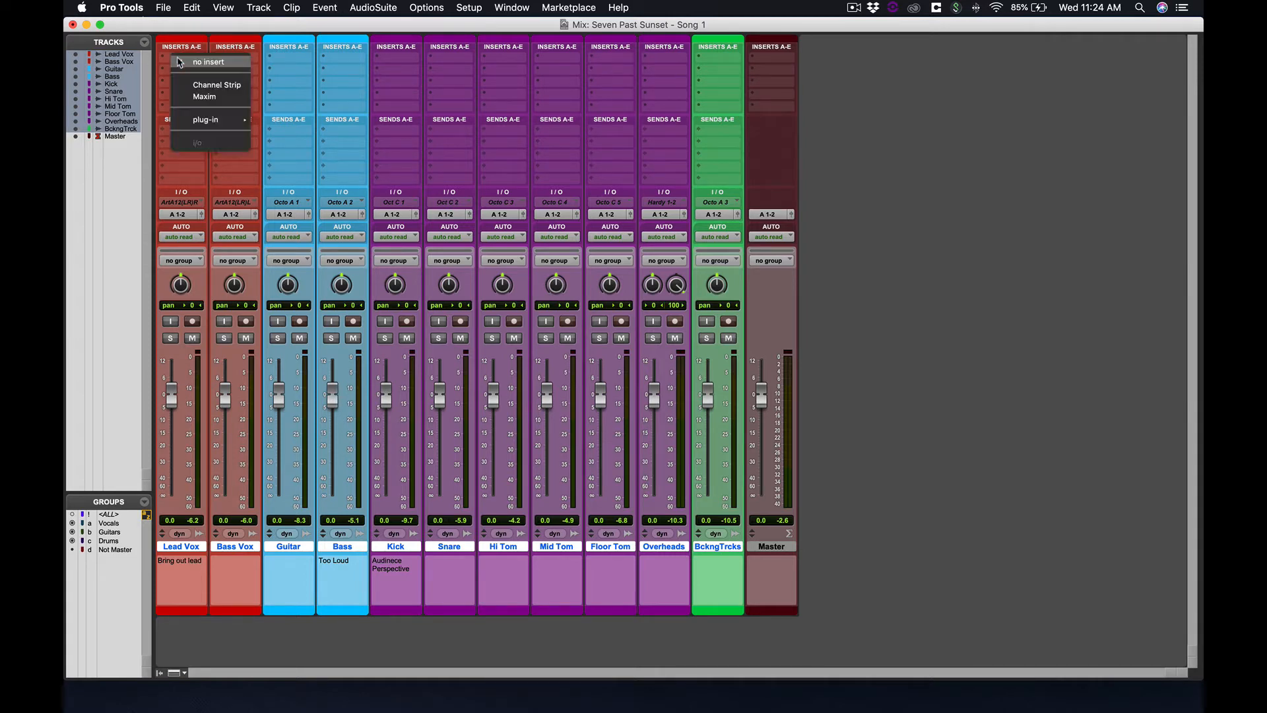
mouse_move(202, 123)
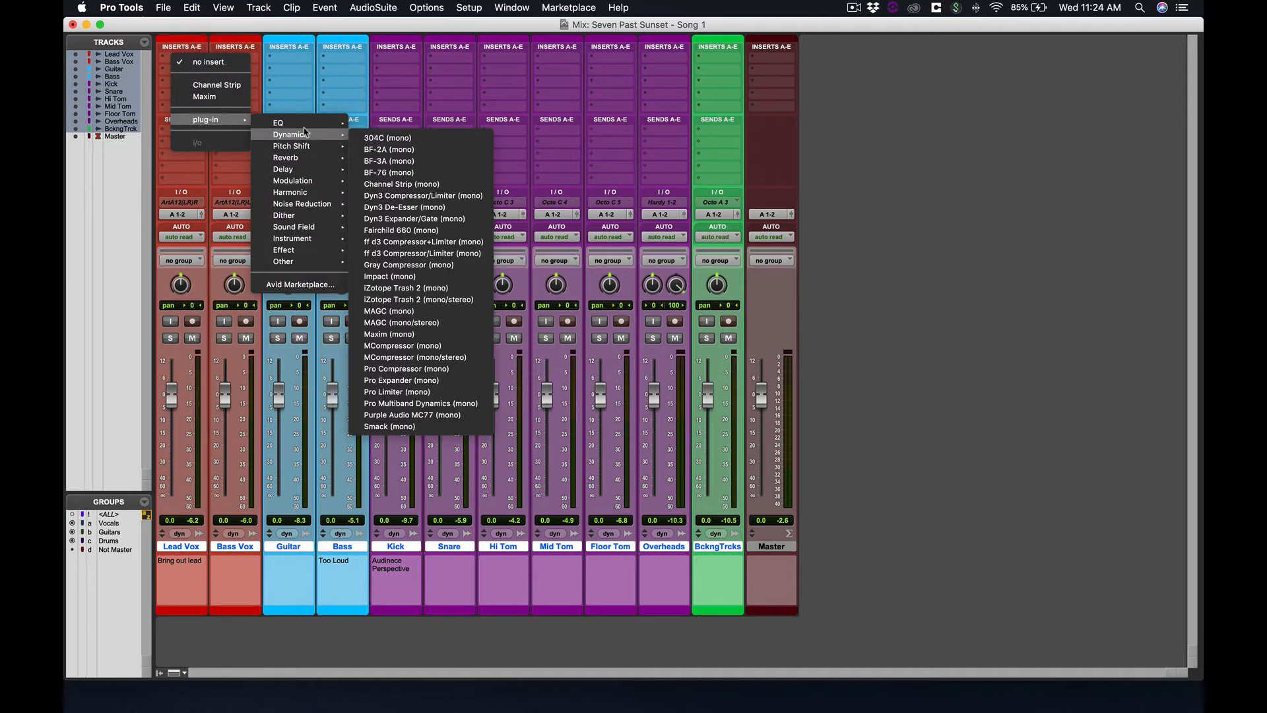
mouse_move(307, 124)
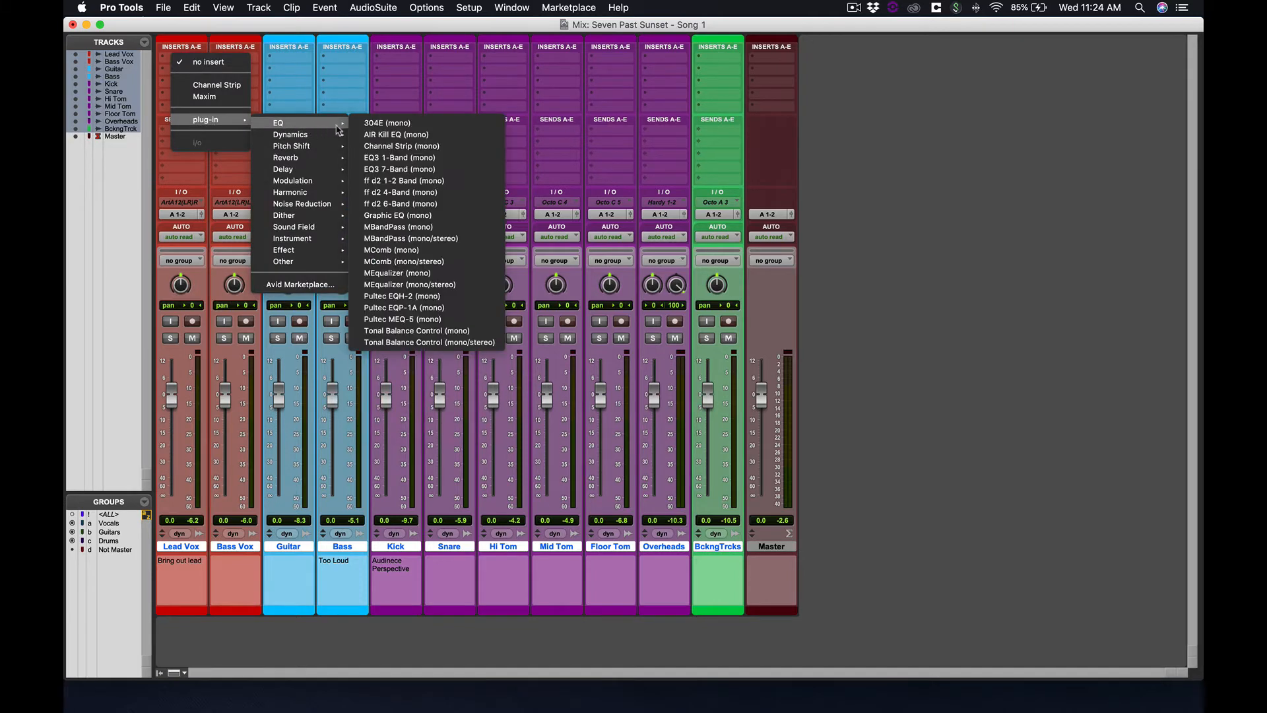
left_click(438, 170, "alt")
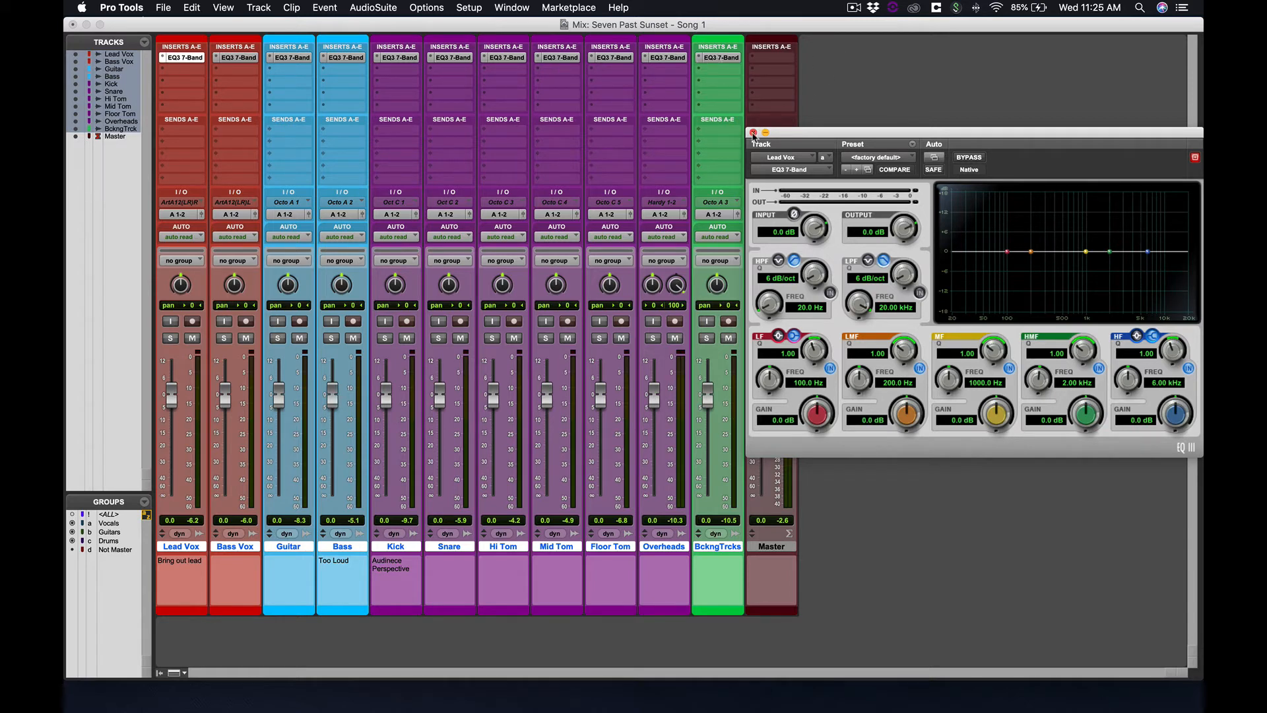
left_click(753, 133)
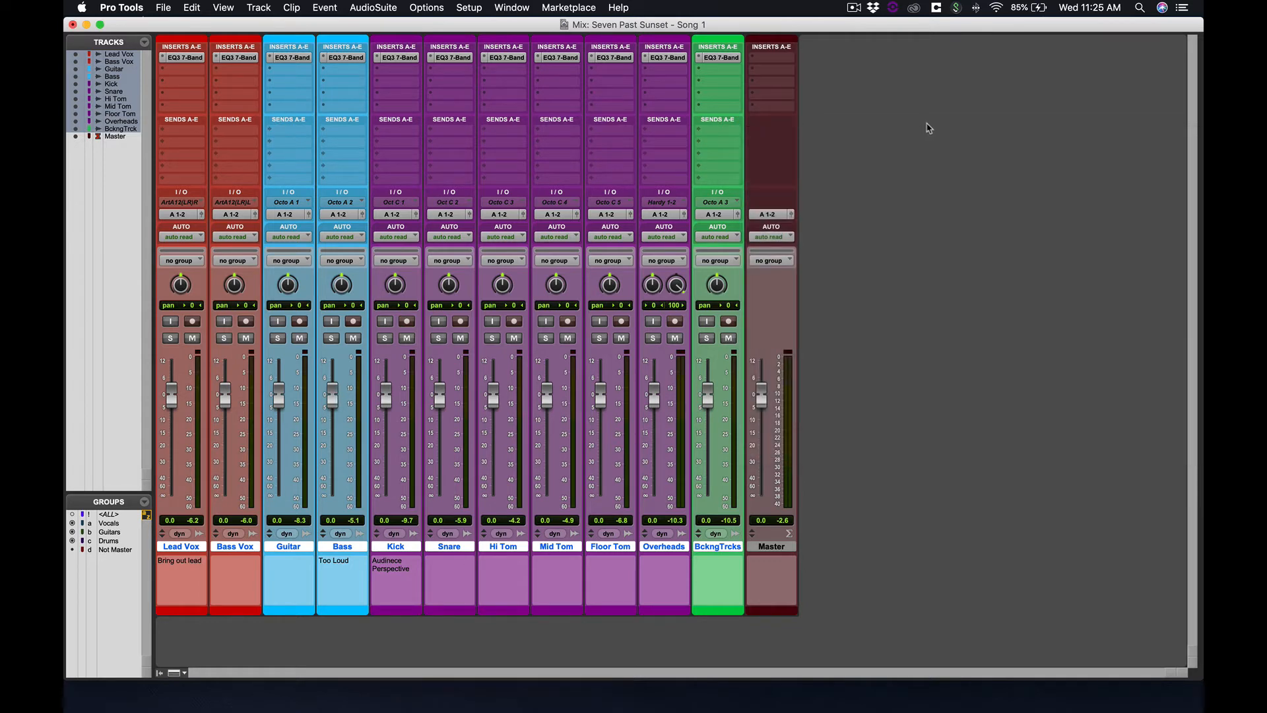
Start playback and solo the Lead Vox track
key("space")
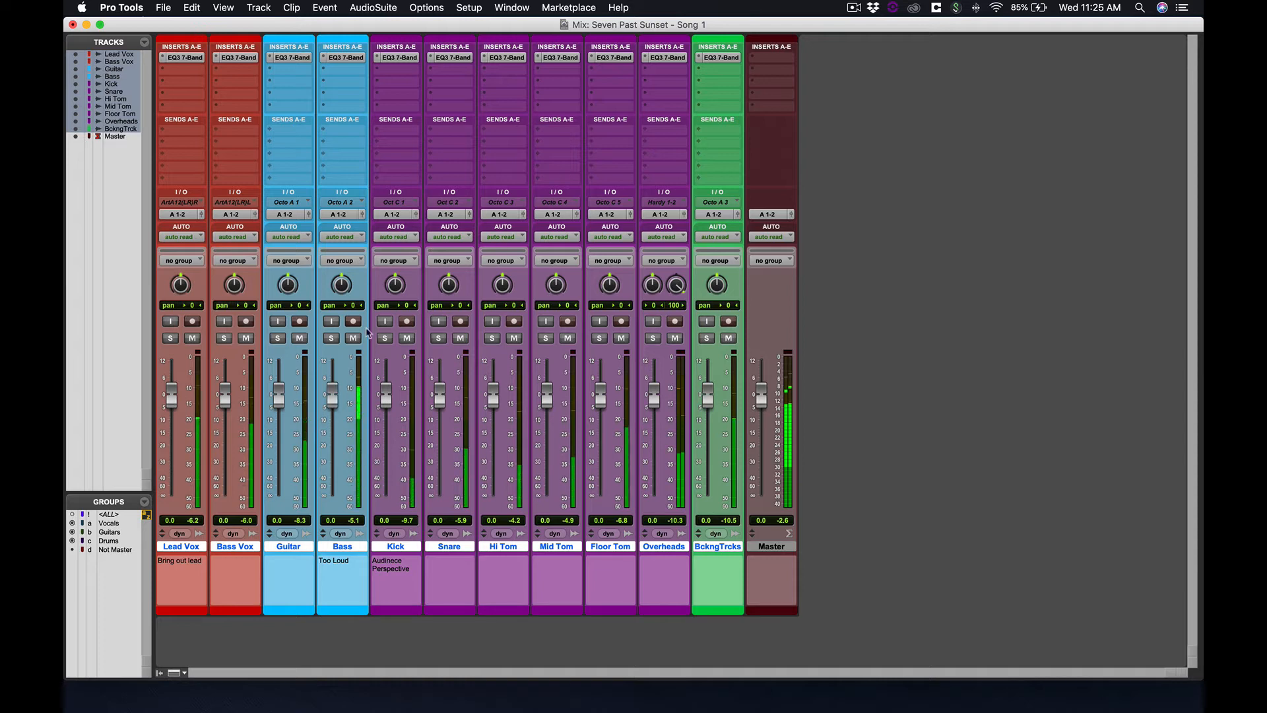
left_click(171, 339)
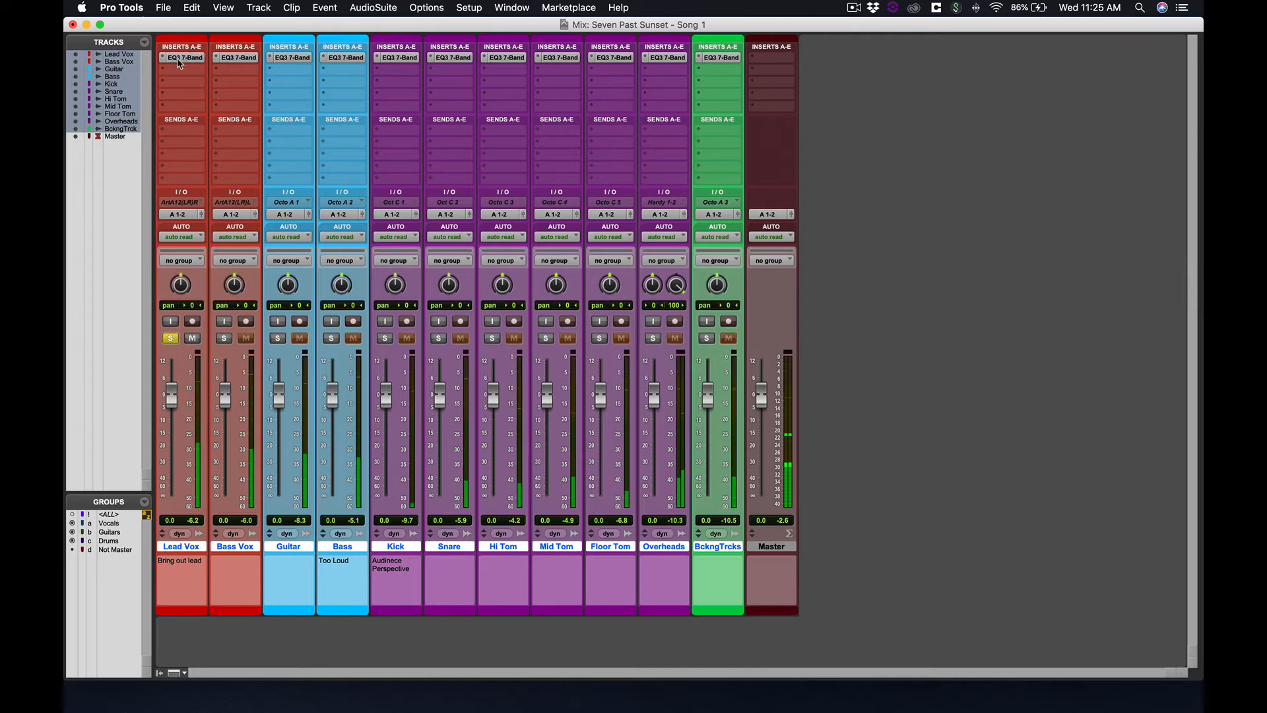
Open the Lead Vox track's EQ3 7-Band plug-in window and reposition it over the mixer
left_click(181, 59)
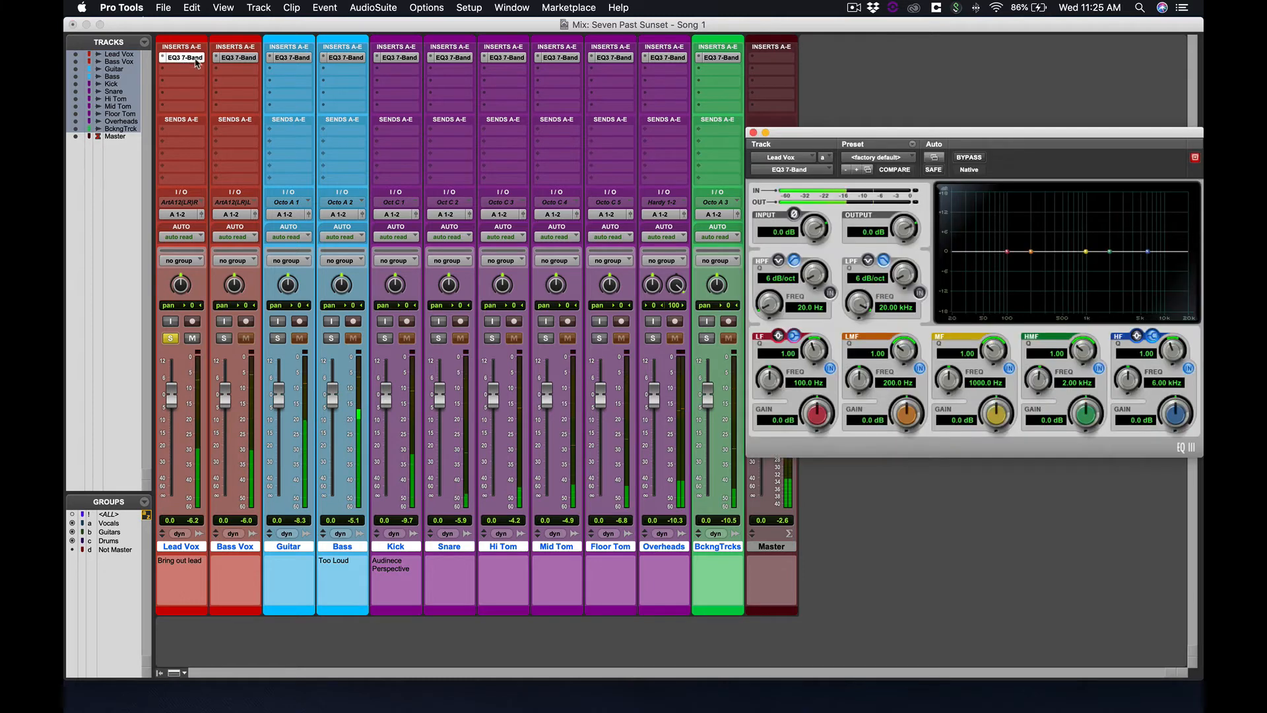
left_click_drag(977, 132, 666, 98)
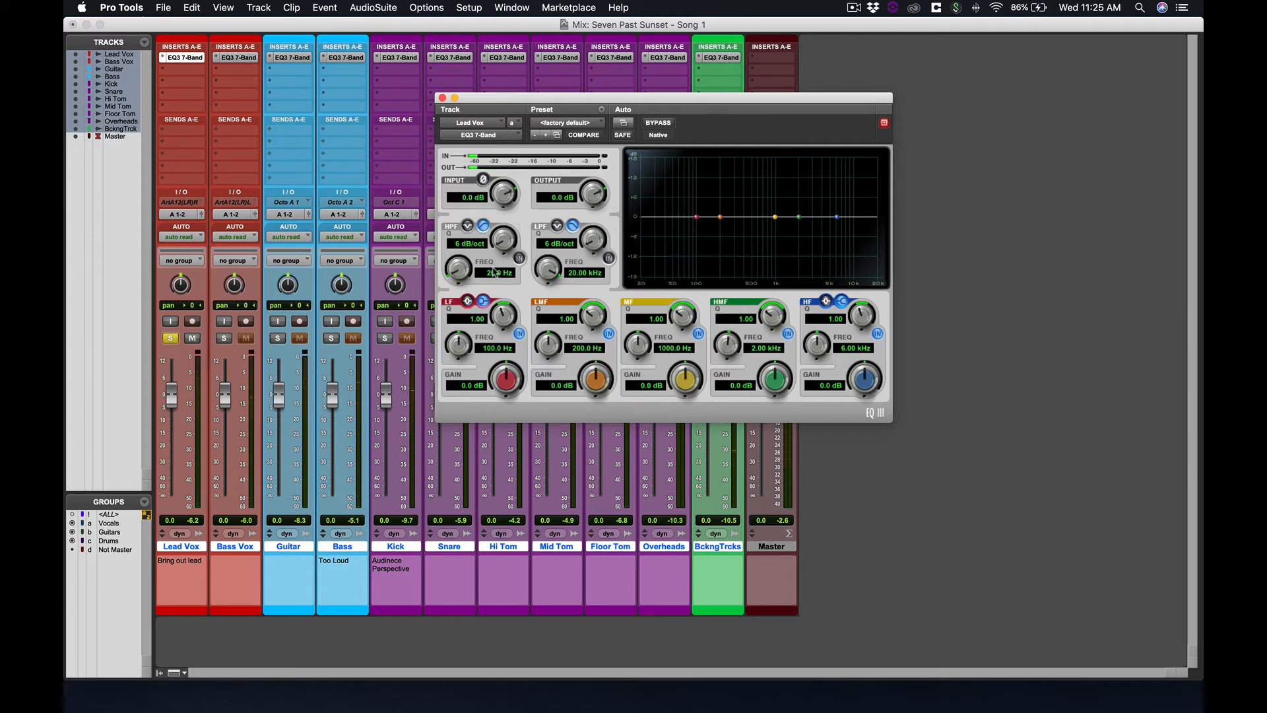
Enable the high-pass and low-pass filters and set the high-pass slope to 24 dB/oct
left_click(519, 258)
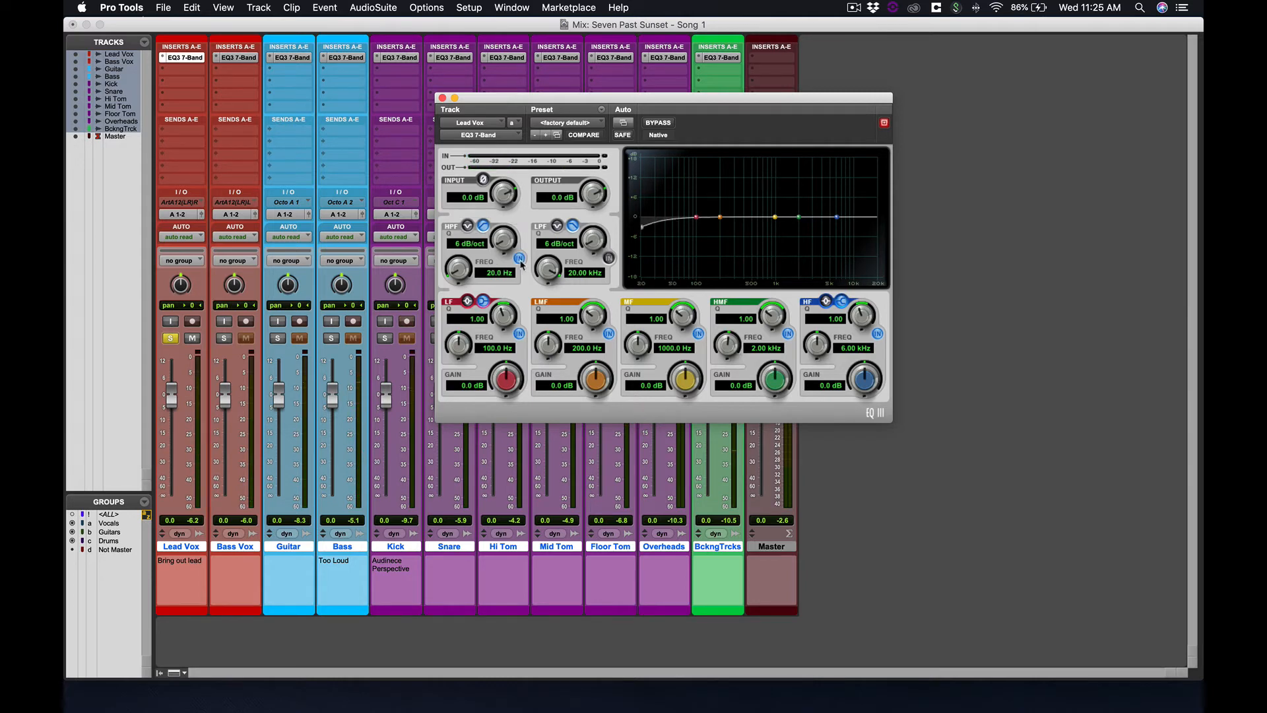
left_click(609, 257)
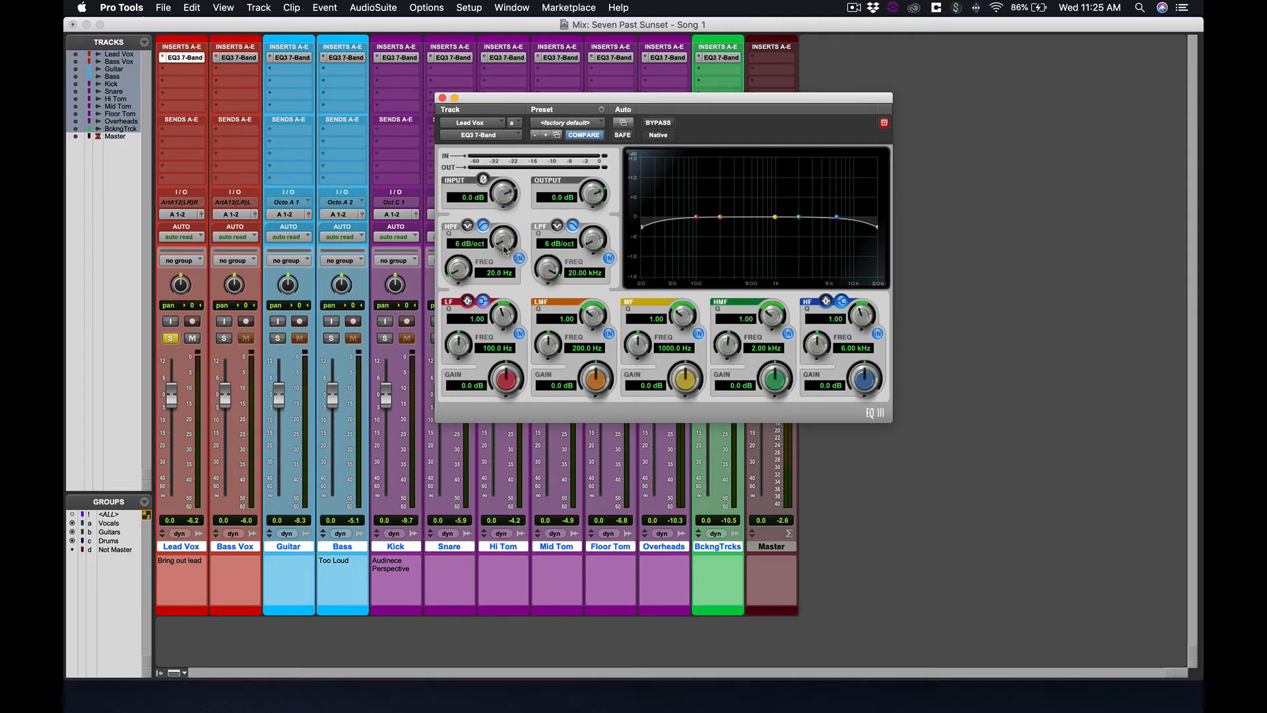
left_click_drag(505, 250, 512, 168)
Set the low-pass slope to 24 dB/oct and sweep both filter cutoffs, ending at 20 Hz and 20 kHz
left_click_drag(471, 274, 467, 256)
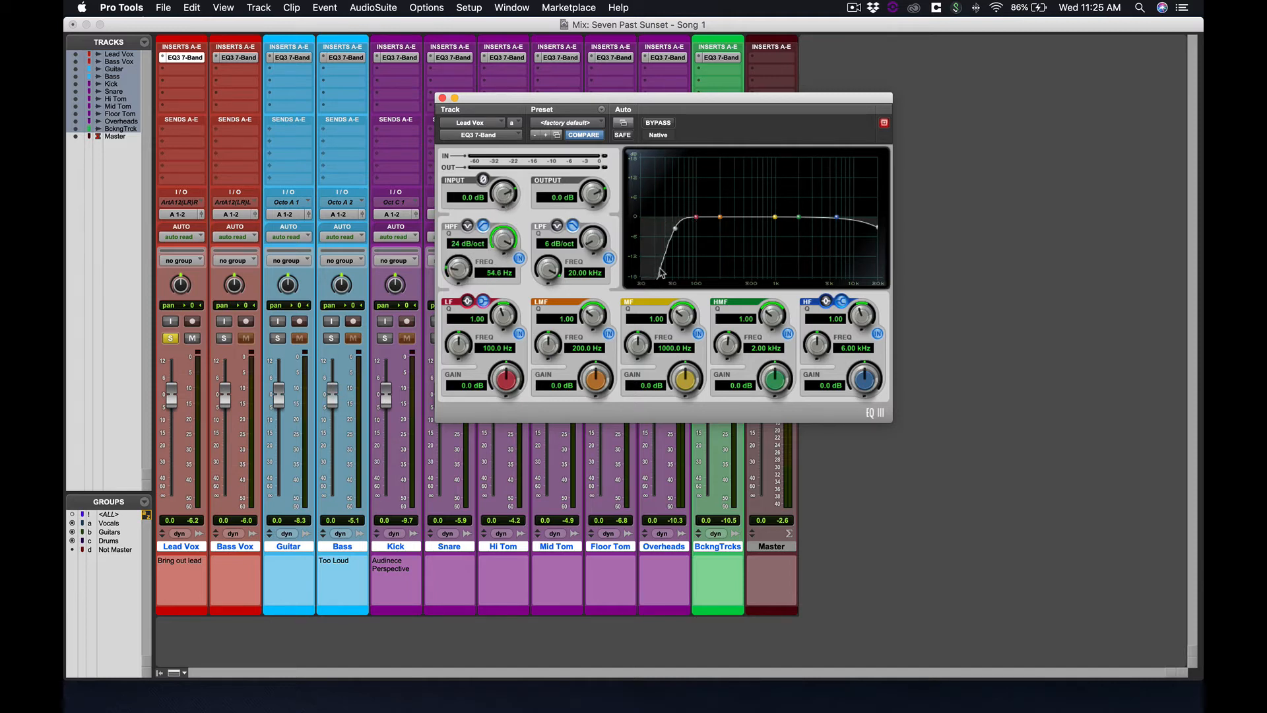
mouse_move(509, 243)
left_mouse_down()
mouse_move(507, 346)
mouse_move(510, 242)
left_mouse_up()
left_click_drag(548, 268, 549, 292)
left_click_drag(598, 243, 604, 137)
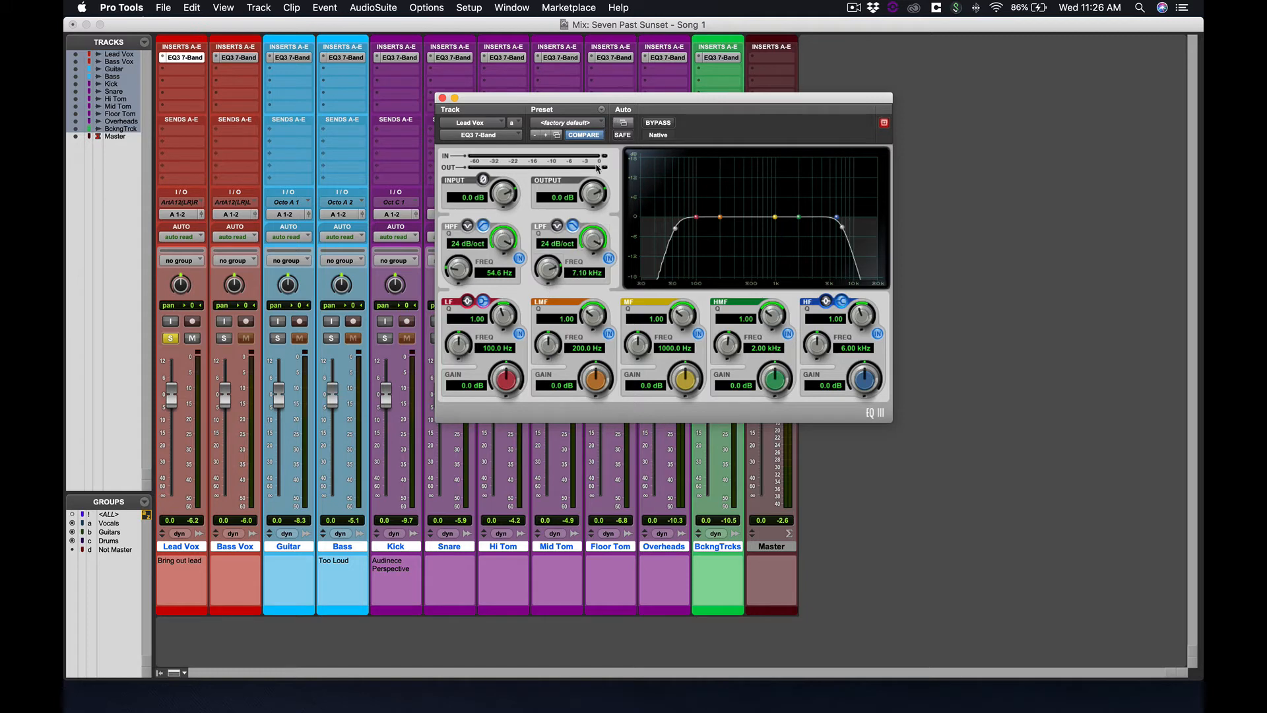
left_click_drag(547, 276, 556, 225)
left_click_drag(468, 268, 447, 338)
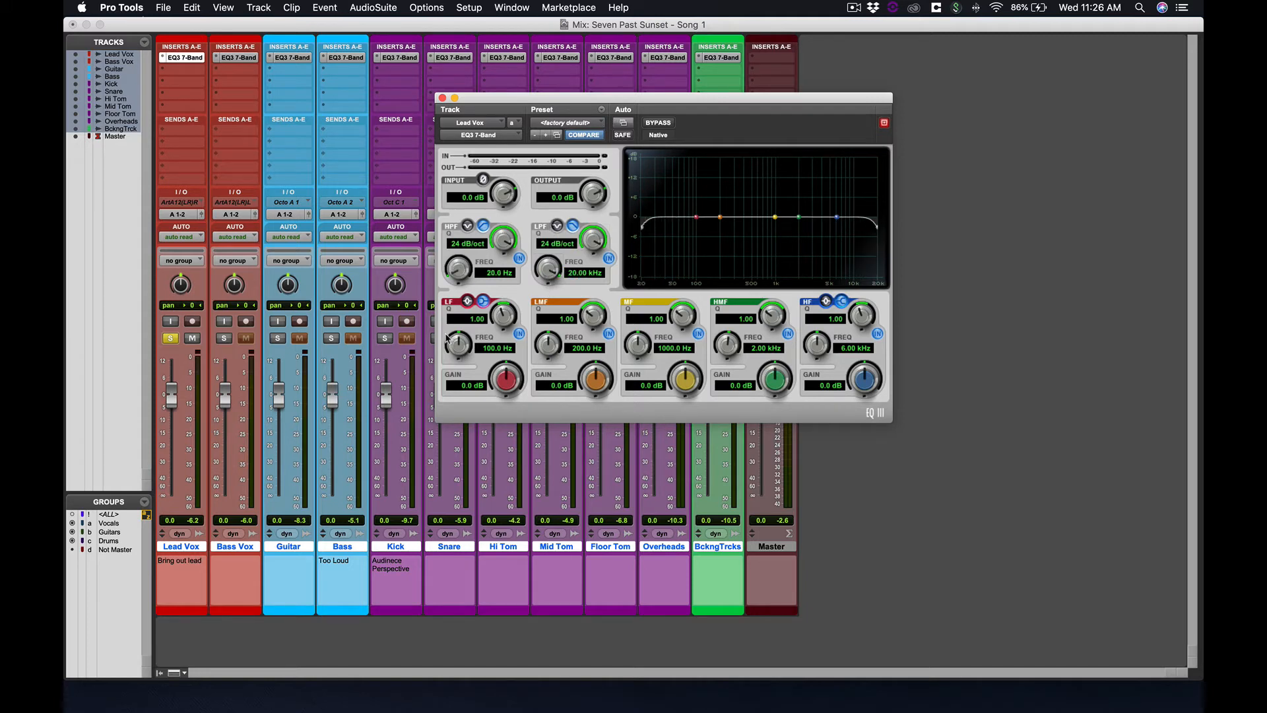
Switch to the Edit window and select the first chorus section on the Lead Vox track
left_click(770, 29)
key("super+equal")
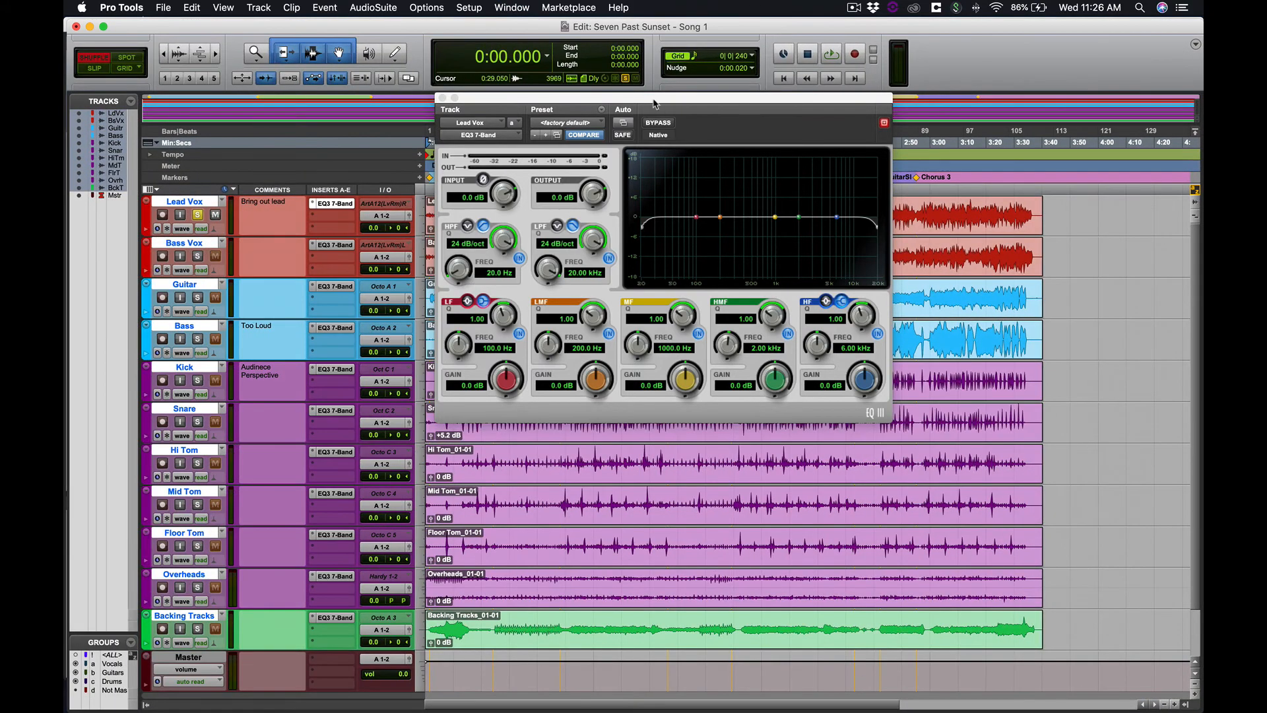
left_click_drag(653, 104, 762, 356)
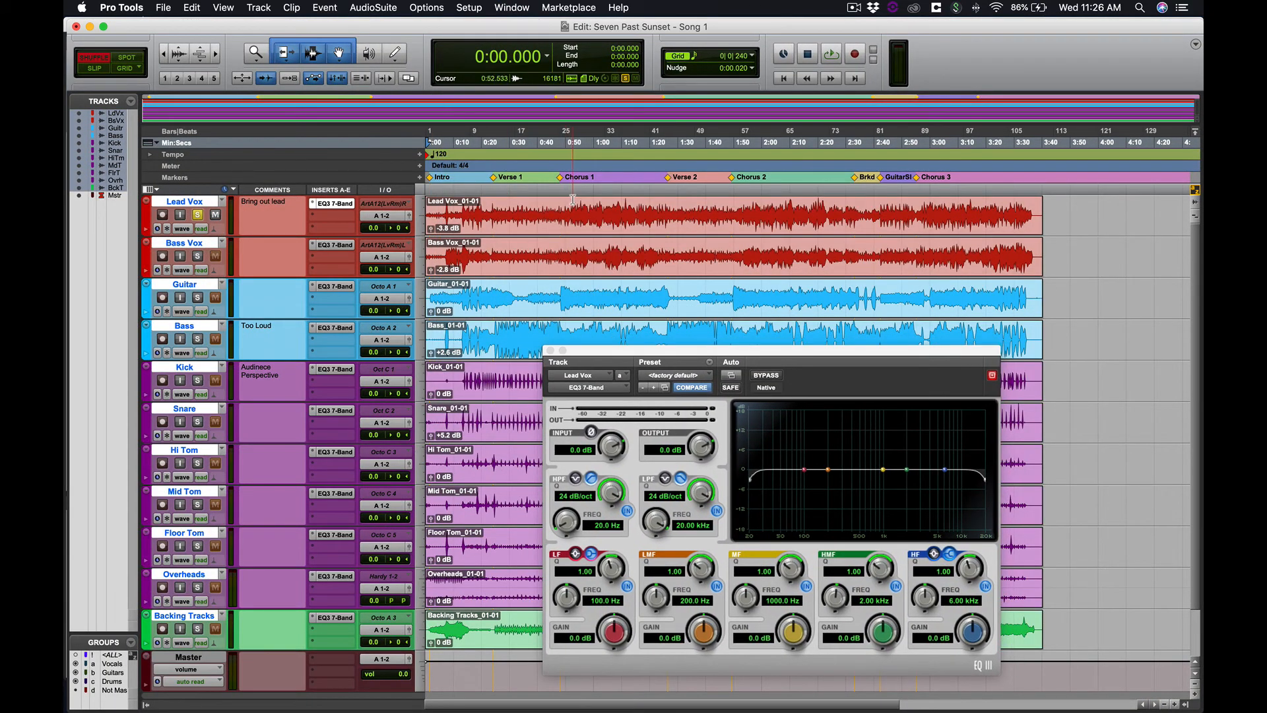
left_click_drag(566, 210, 653, 237)
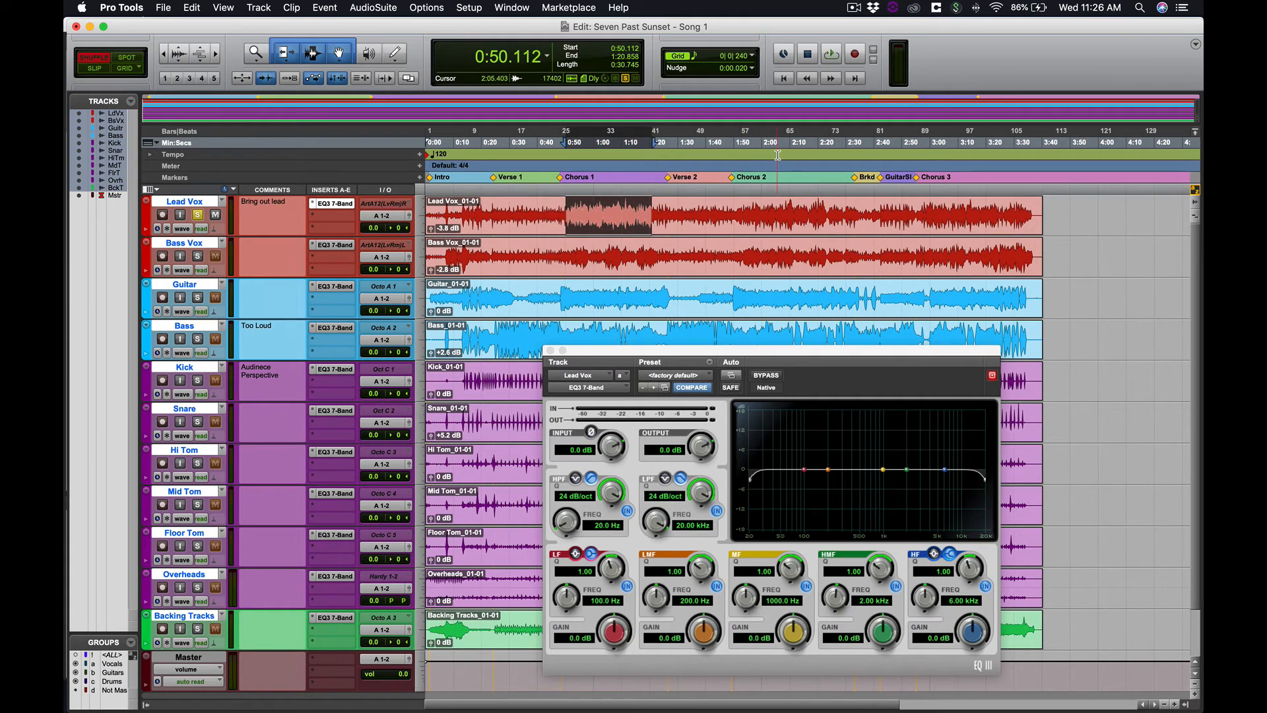
Check the Loop playback setting and return to the Mix window with the EQ window
right_click(836, 55)
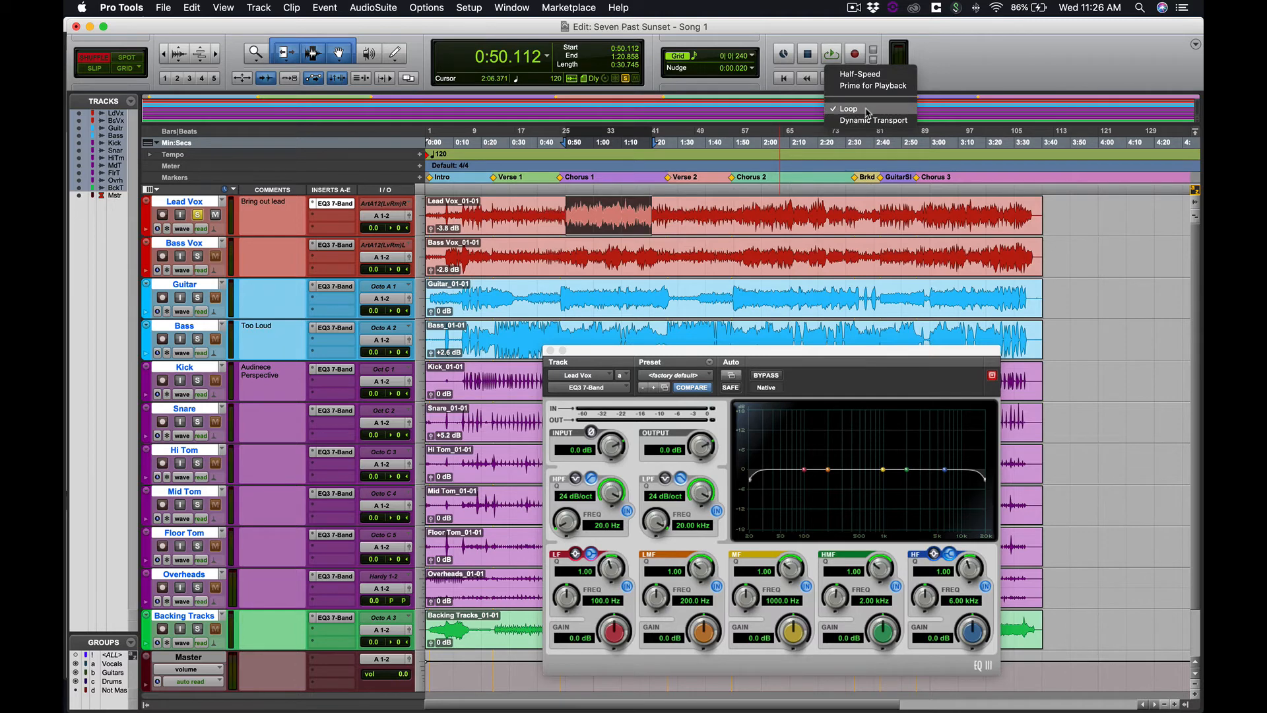
left_click(964, 61)
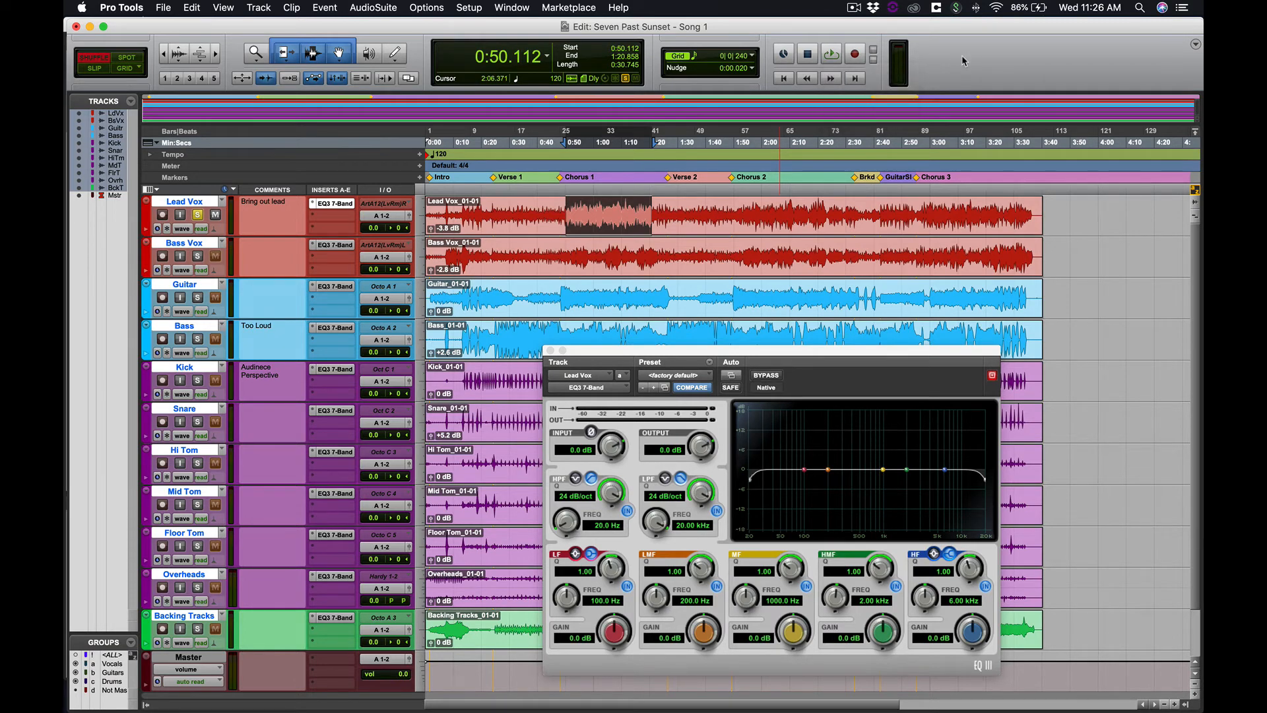
key("super+equal")
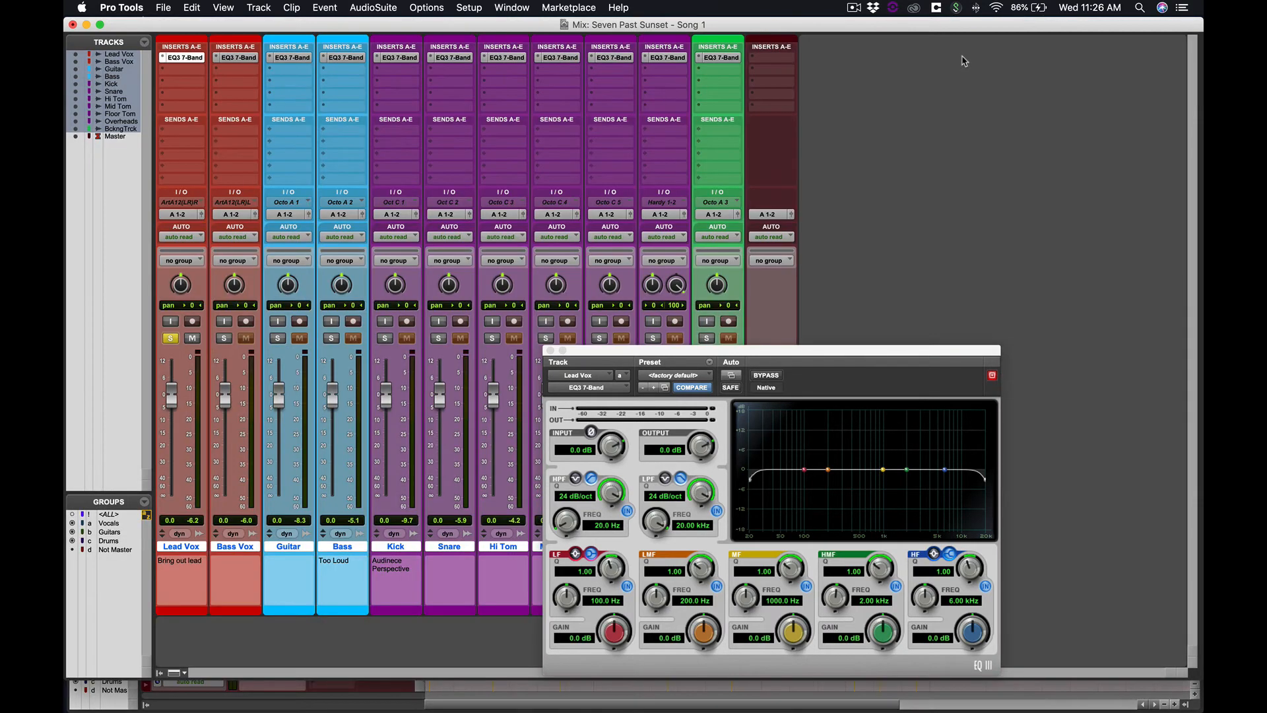
left_click_drag(775, 355, 685, 168)
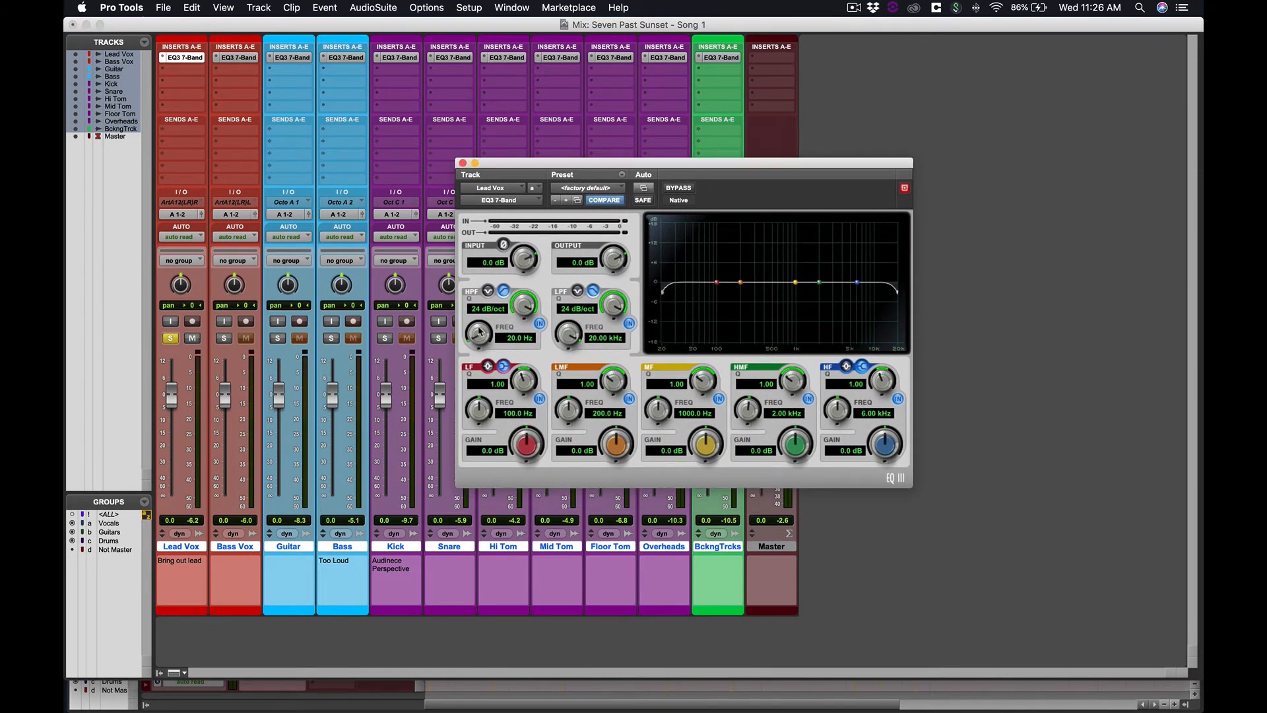
Start loop playback and set the high-pass cutoff to 151.1 Hz and the low-pass cutoff to 11.84 kHz
mouse_move(485, 337)
left_mouse_down()
mouse_move(481, 316)
mouse_move(474, 344)
left_mouse_up()
key("space")
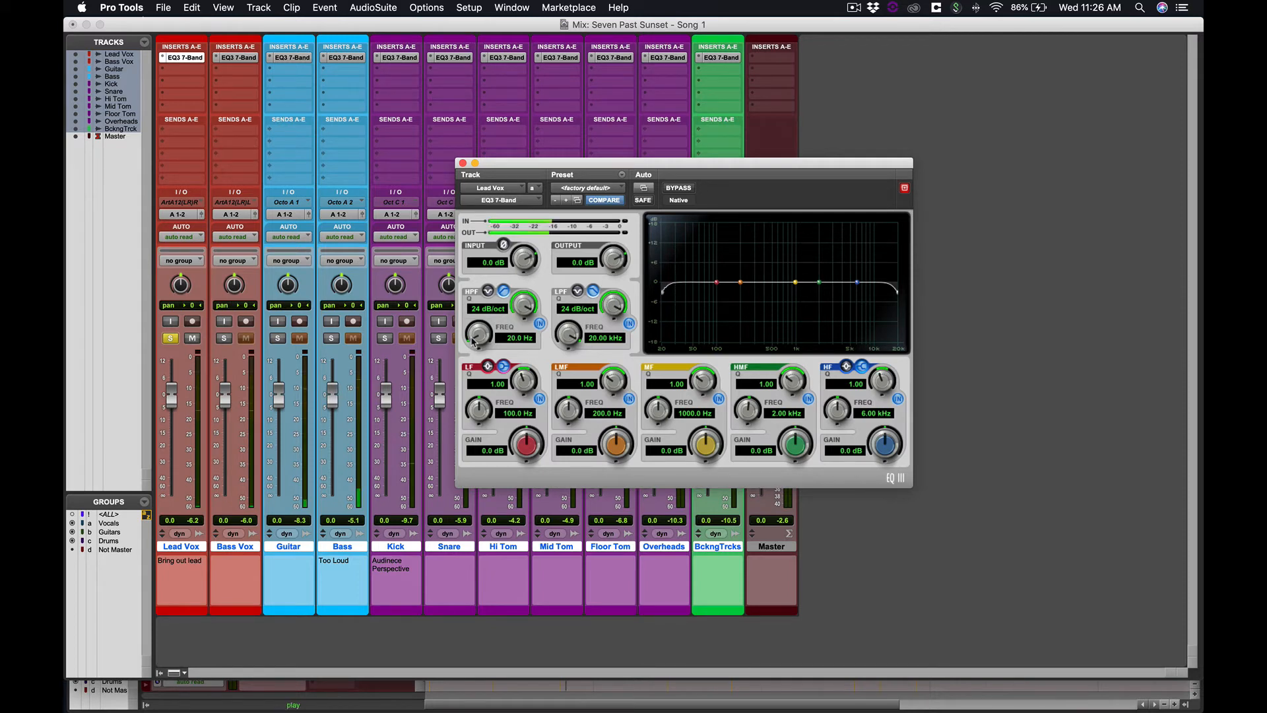
mouse_move(479, 334)
left_mouse_down()
mouse_move(468, 251)
mouse_move(459, 356)
mouse_move(462, 339)
left_mouse_up()
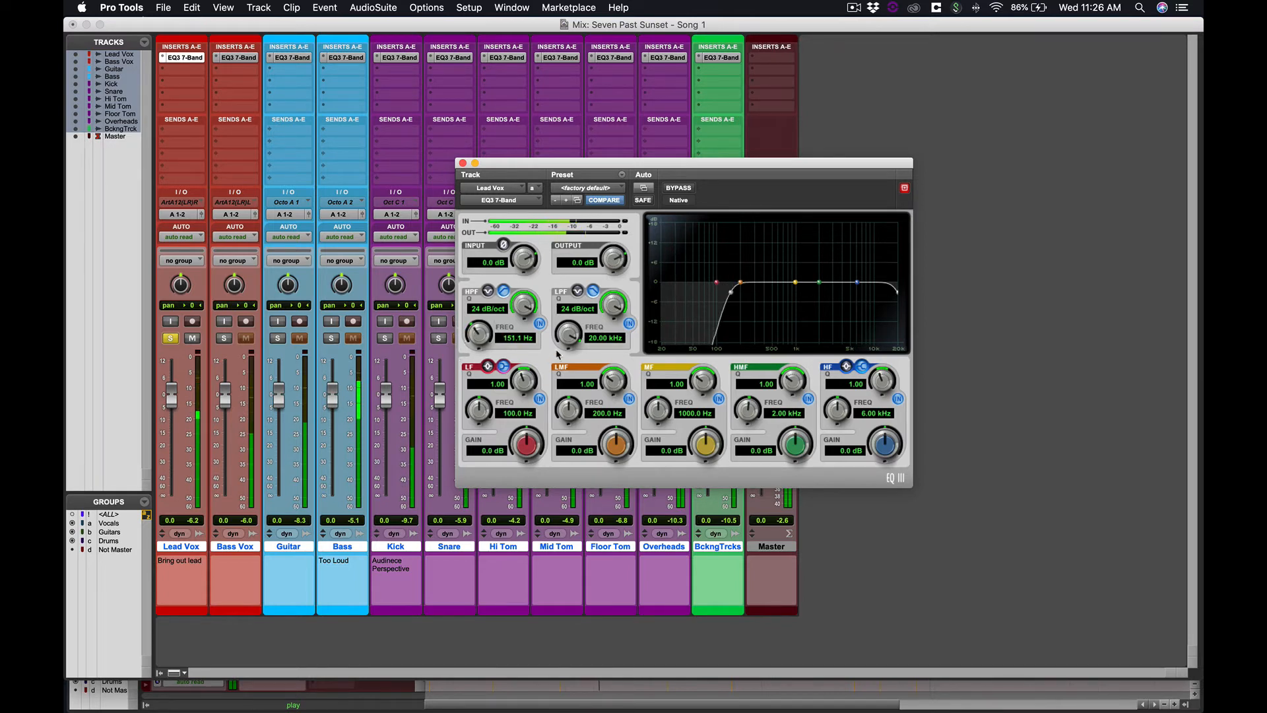
mouse_move(566, 337)
left_mouse_down()
mouse_move(558, 419)
mouse_move(566, 360)
left_mouse_up()
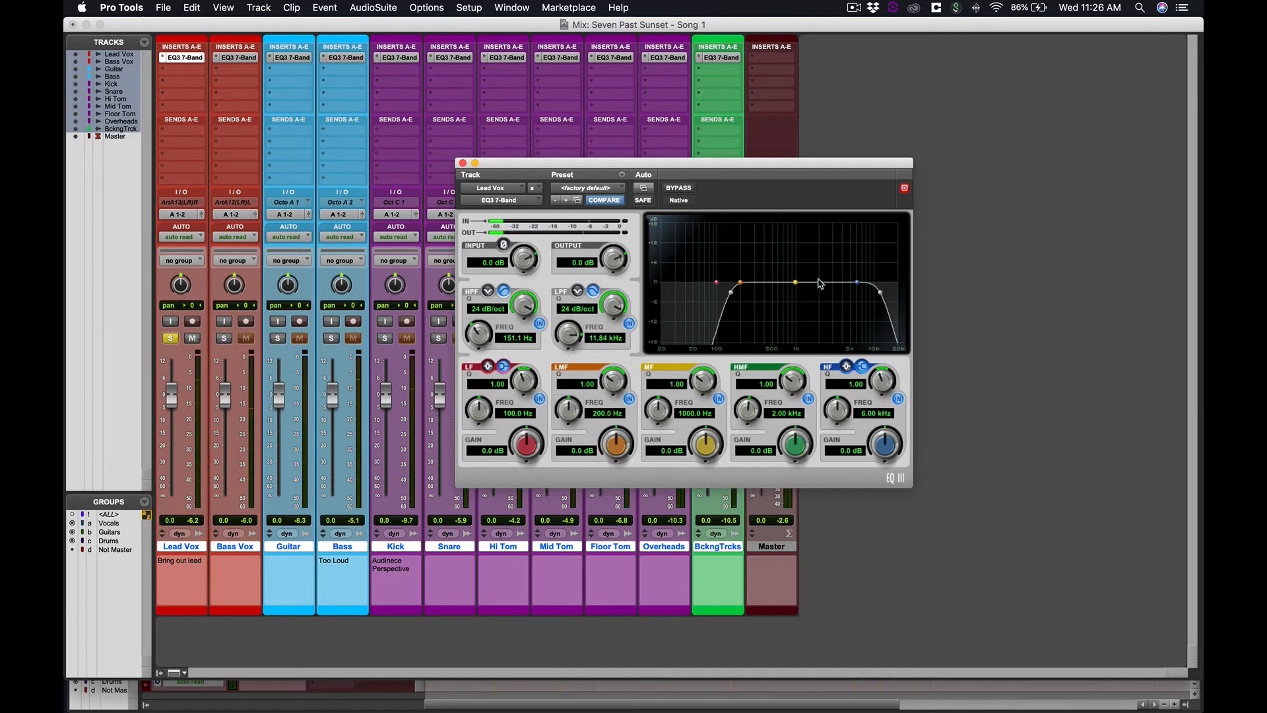
Boost the mid band to about 18 dB with a narrow Q of about 8 and sweep it to 584.2 Hz
left_click_drag(661, 166, 584, 99)
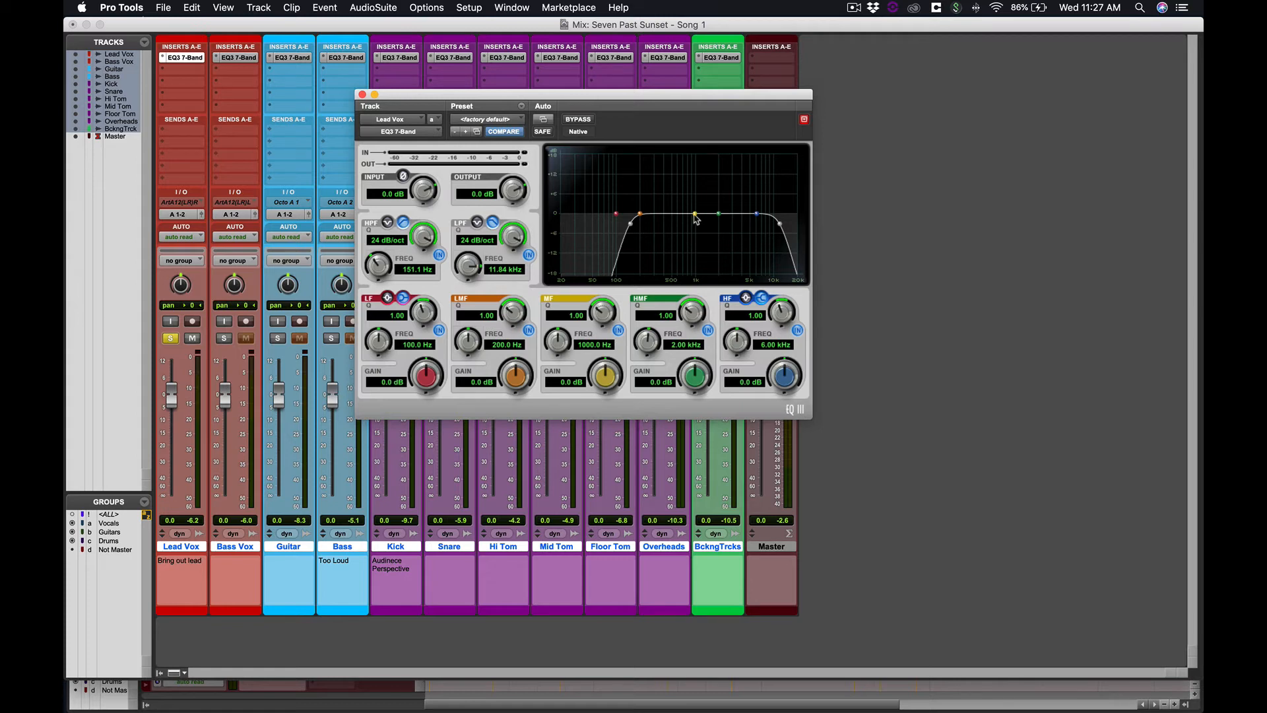
left_click_drag(696, 219, 694, 164)
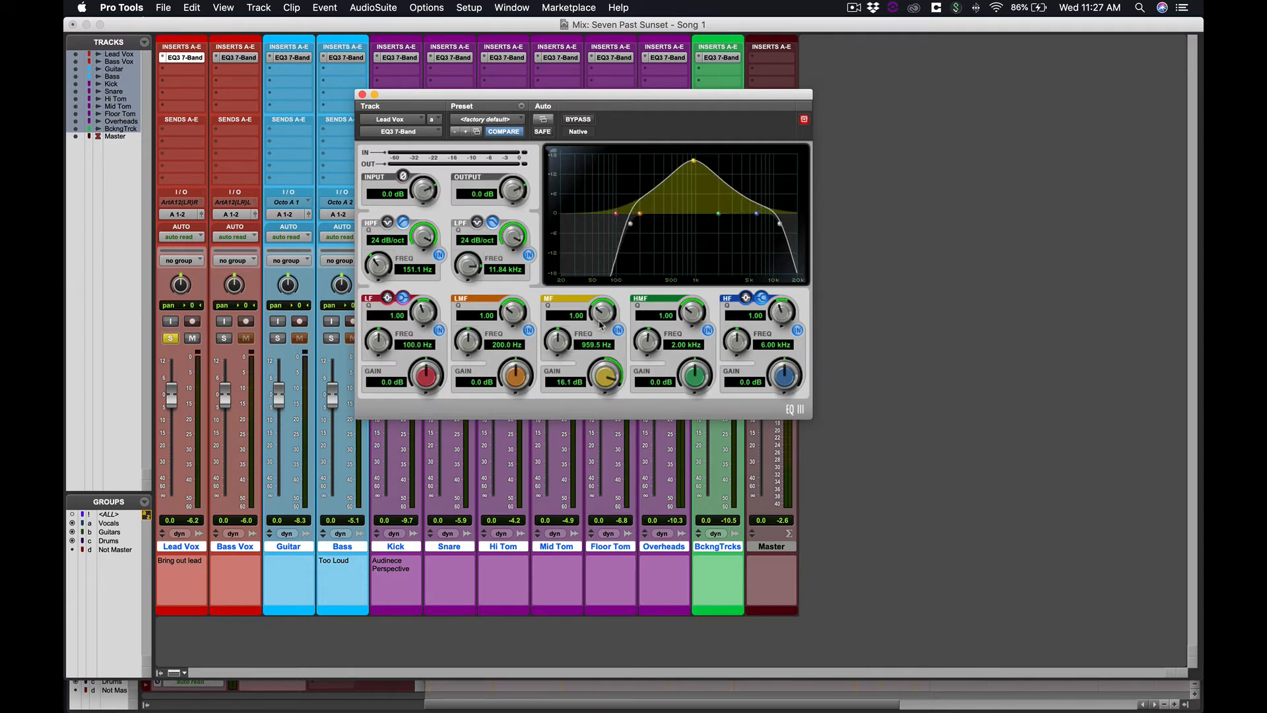
left_click_drag(602, 324, 601, 272)
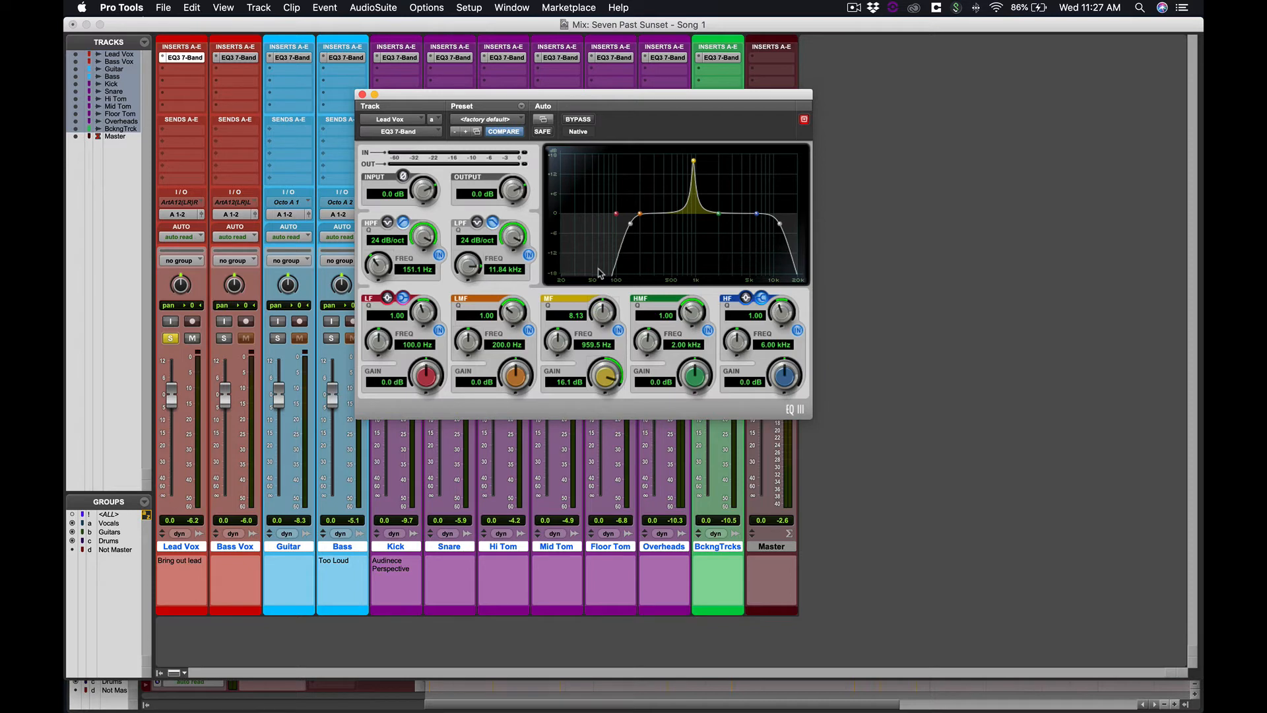
mouse_move(696, 162)
left_mouse_down()
mouse_move(644, 159)
mouse_move(677, 156)
left_mouse_up()
Stop playback and cut the mid band to -8.3 dB with a Q of 6.46
key("space")
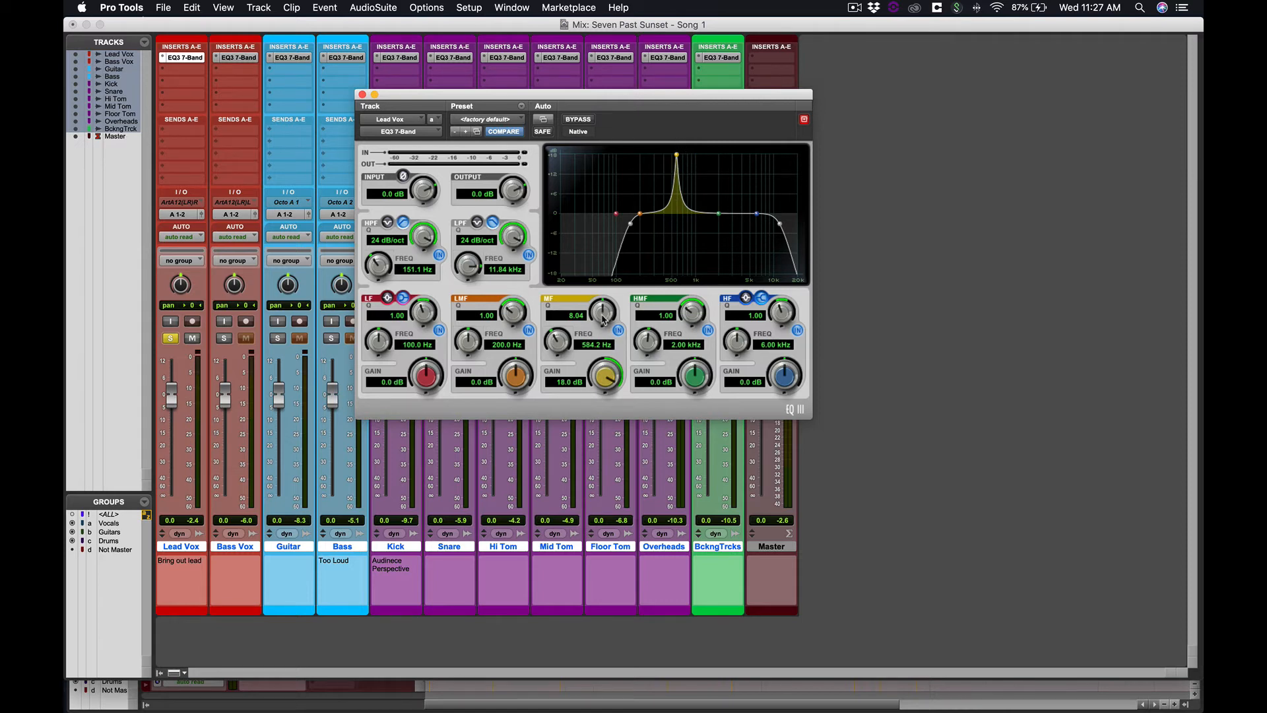
left_click_drag(603, 319, 600, 330)
left_click_drag(603, 372, 619, 481)
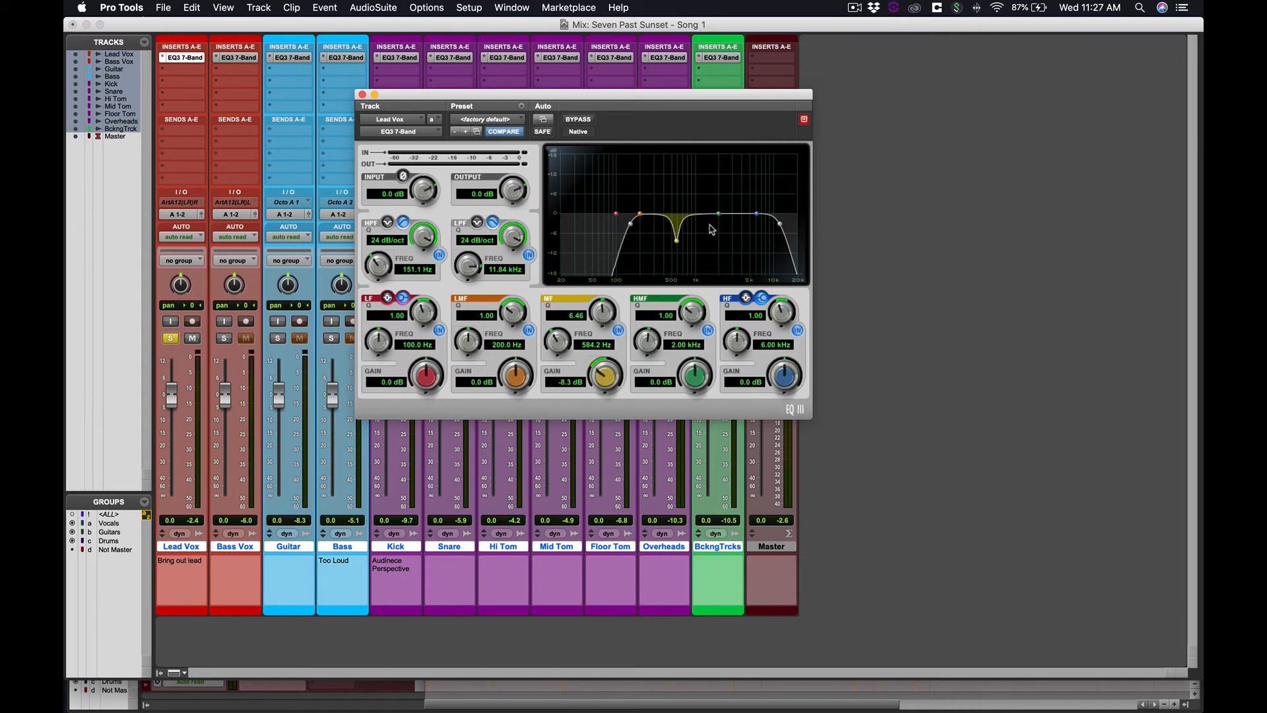
Toggle the EQ bypass on and off during playback to compare the processed and dry vocal
left_click(578, 120)
key("space")
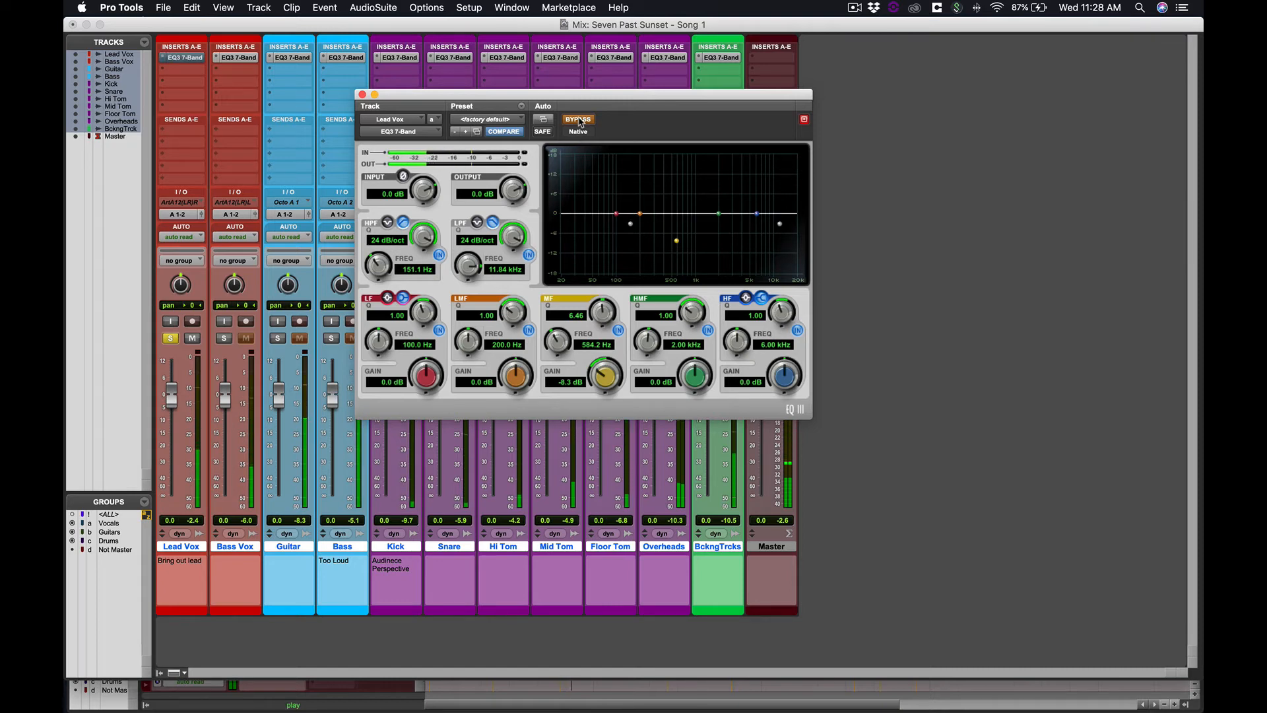
left_click(578, 120)
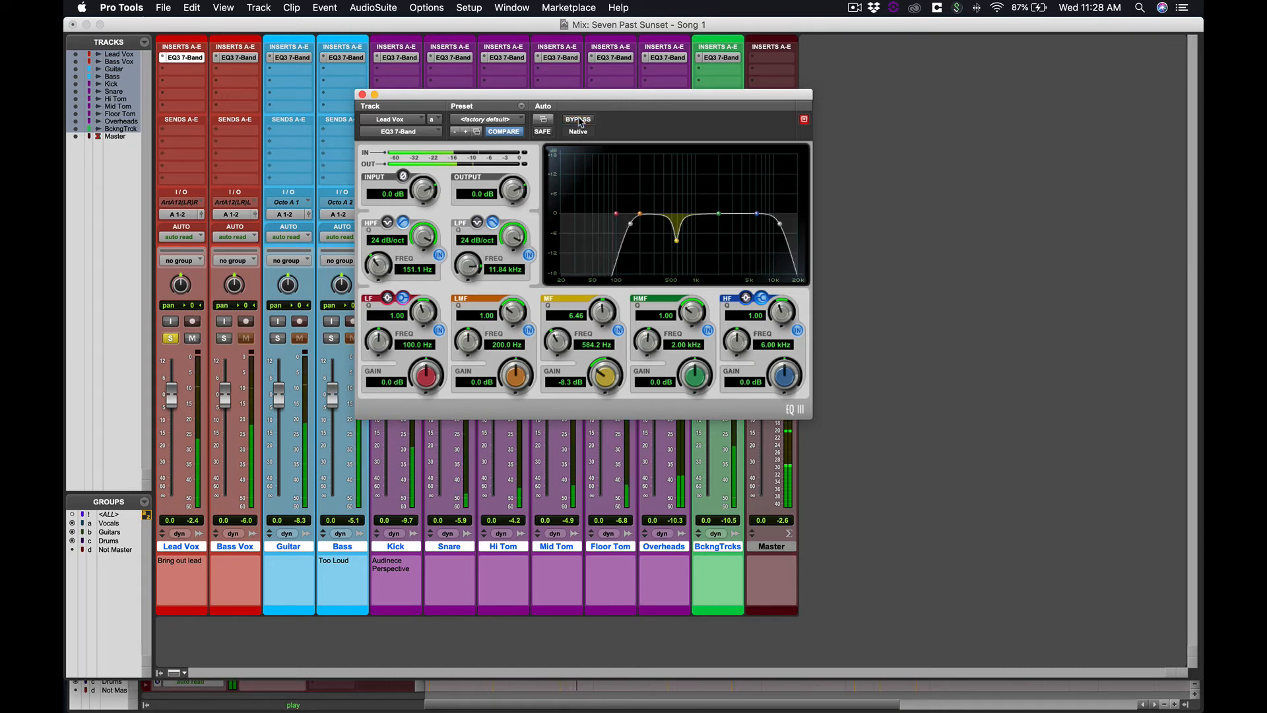
left_click(579, 120)
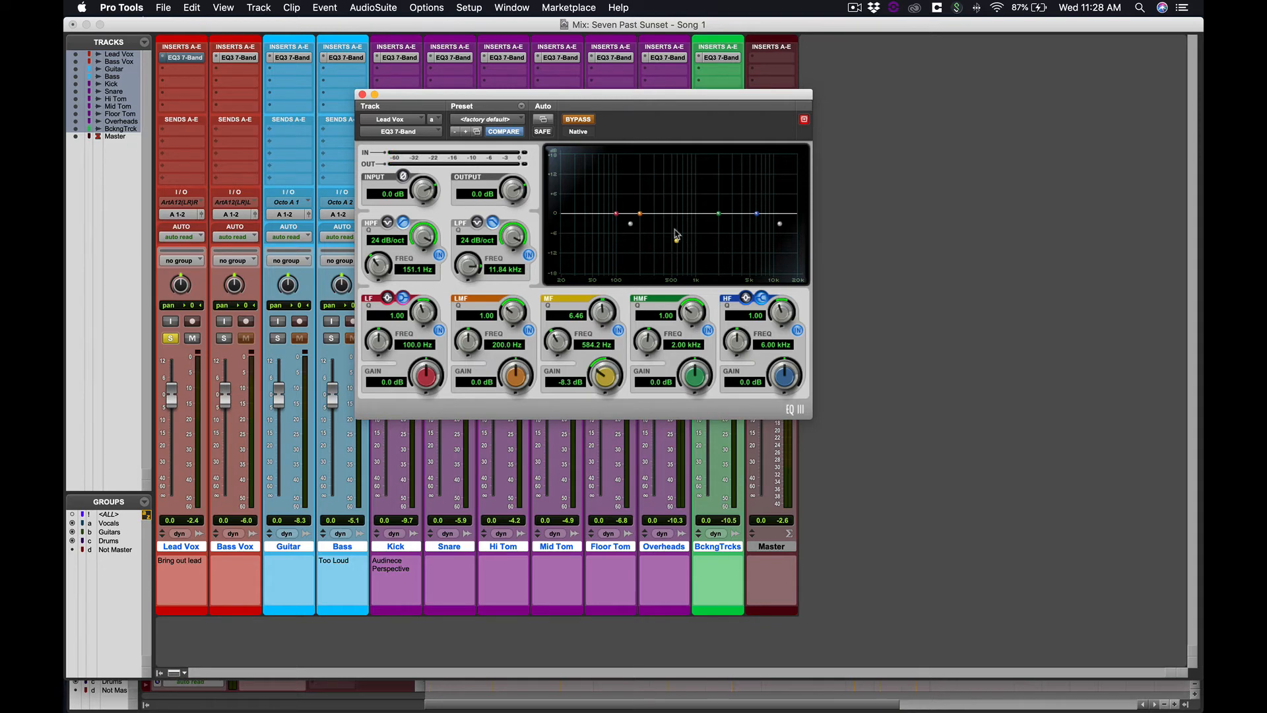
left_click(587, 120)
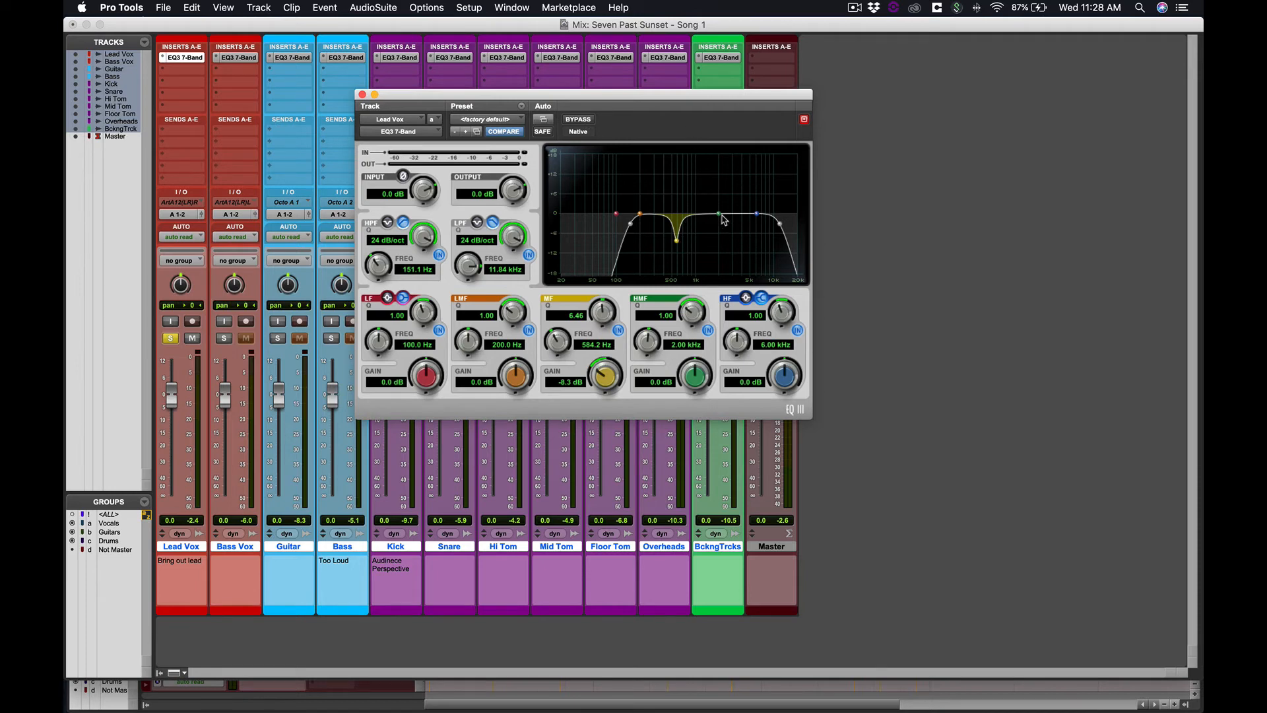
Nudge the high-mid band and move the high band down to about 4.70 kHz
mouse_move(720, 222)
left_mouse_down()
mouse_move(680, 162)
mouse_move(627, 164)
mouse_move(714, 164)
mouse_move(719, 217)
left_mouse_up()
key("space")
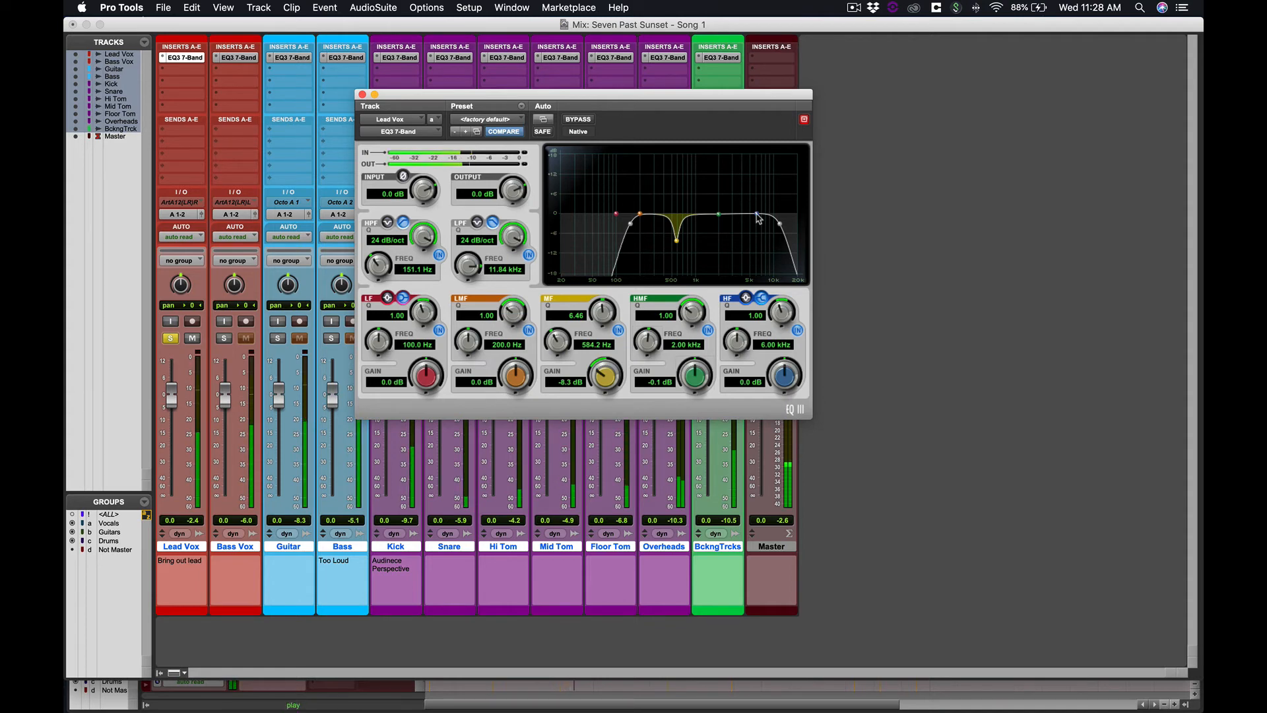
left_click_drag(757, 215, 725, 216)
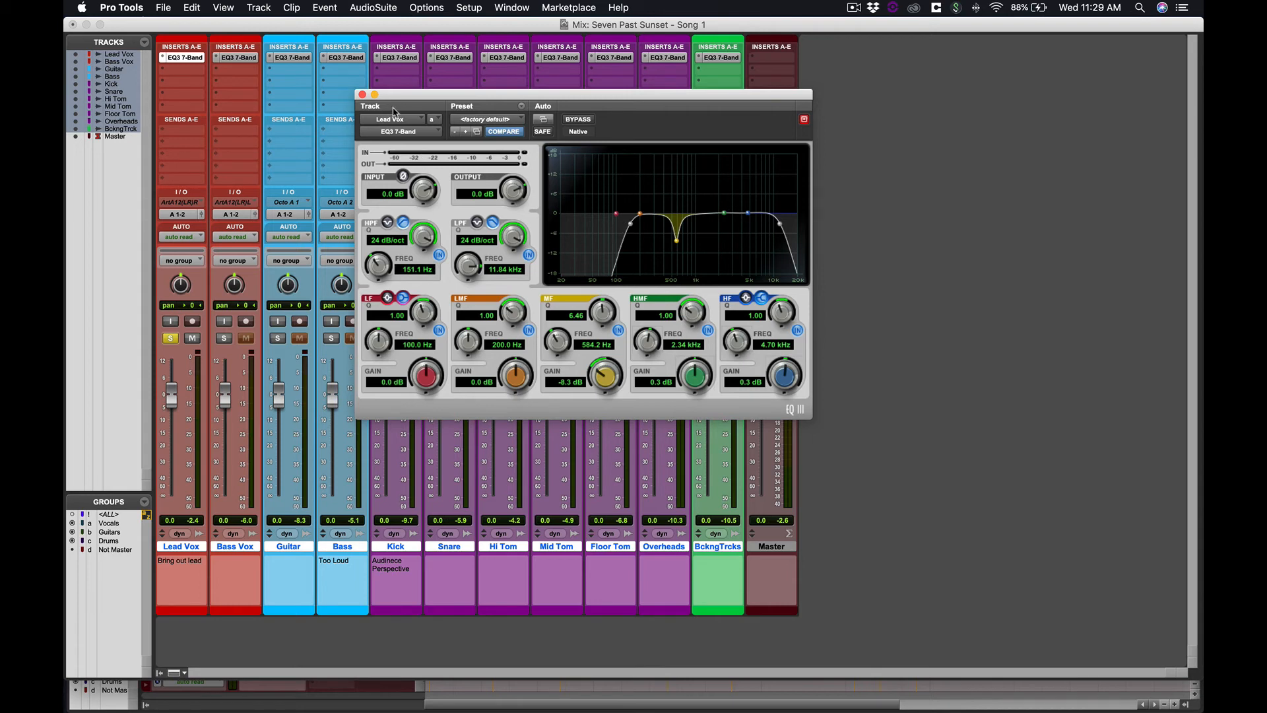
Close the Lead Vox EQ window and unsolo the Lead Vox track
left_click(362, 95)
left_click(171, 338)
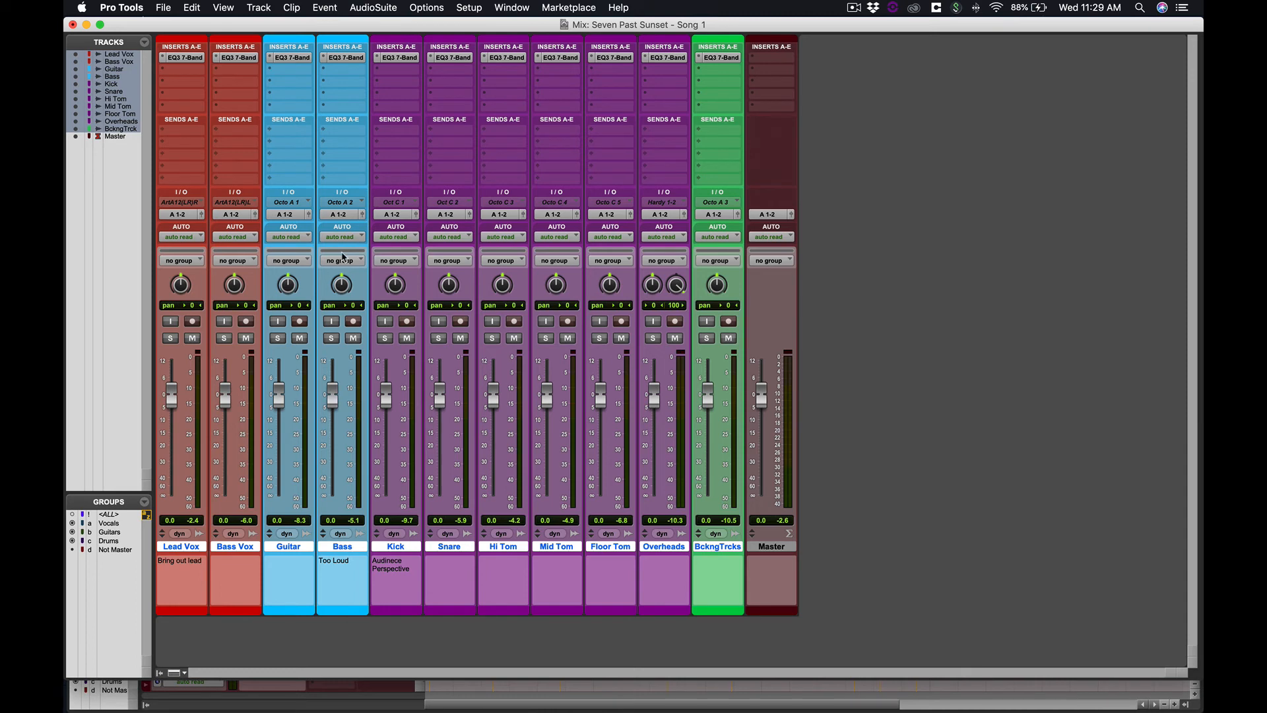
Open the Guitar track's EQ3 7-Band plug-in, solo the Guitar track and start playback
left_click(288, 58)
left_click_drag(438, 96, 566, 92)
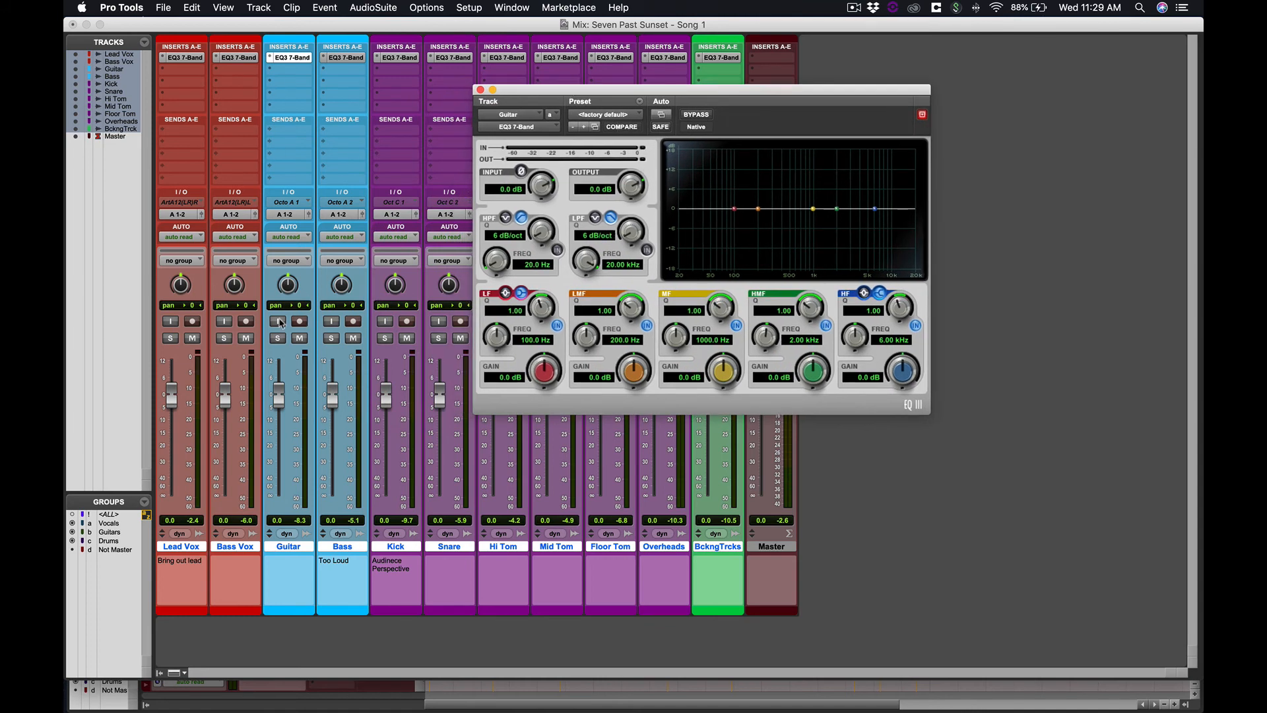
left_click(278, 338)
key("space")
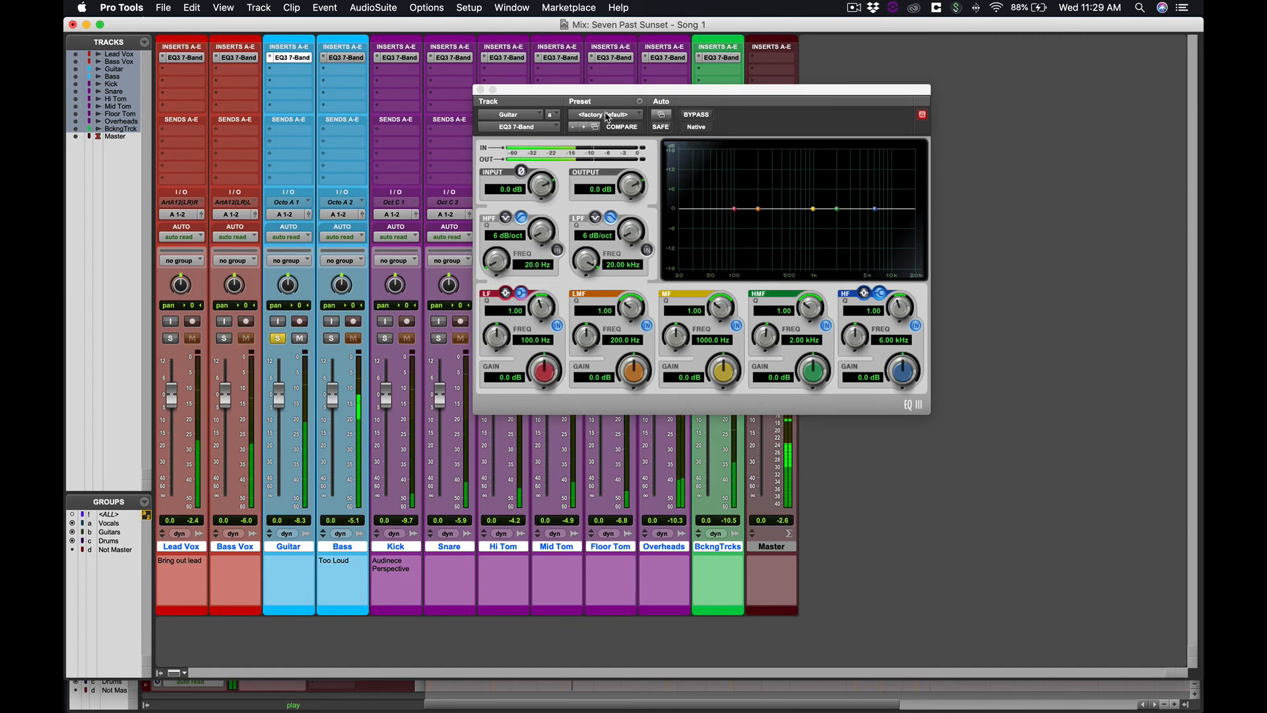
Load the Electric Guitar preset "Add Bite 2" into the Guitar EQ
left_click(607, 118)
mouse_move(620, 58)
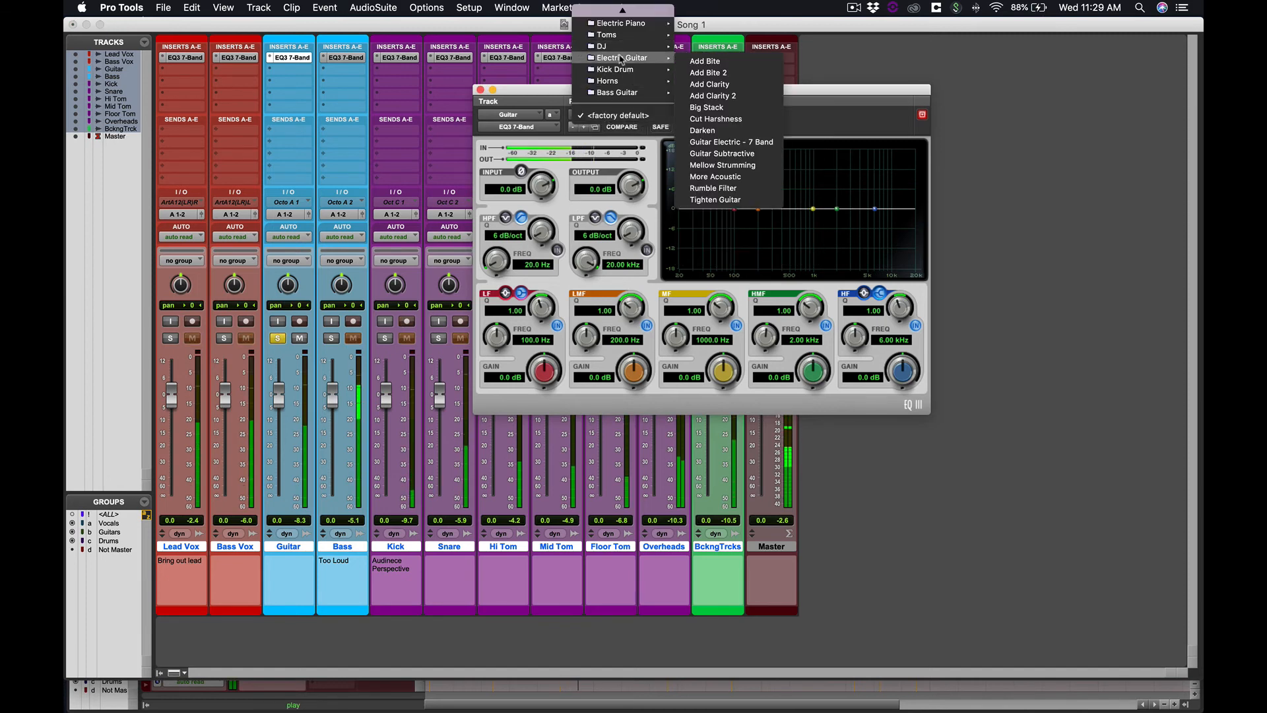
left_click(724, 73)
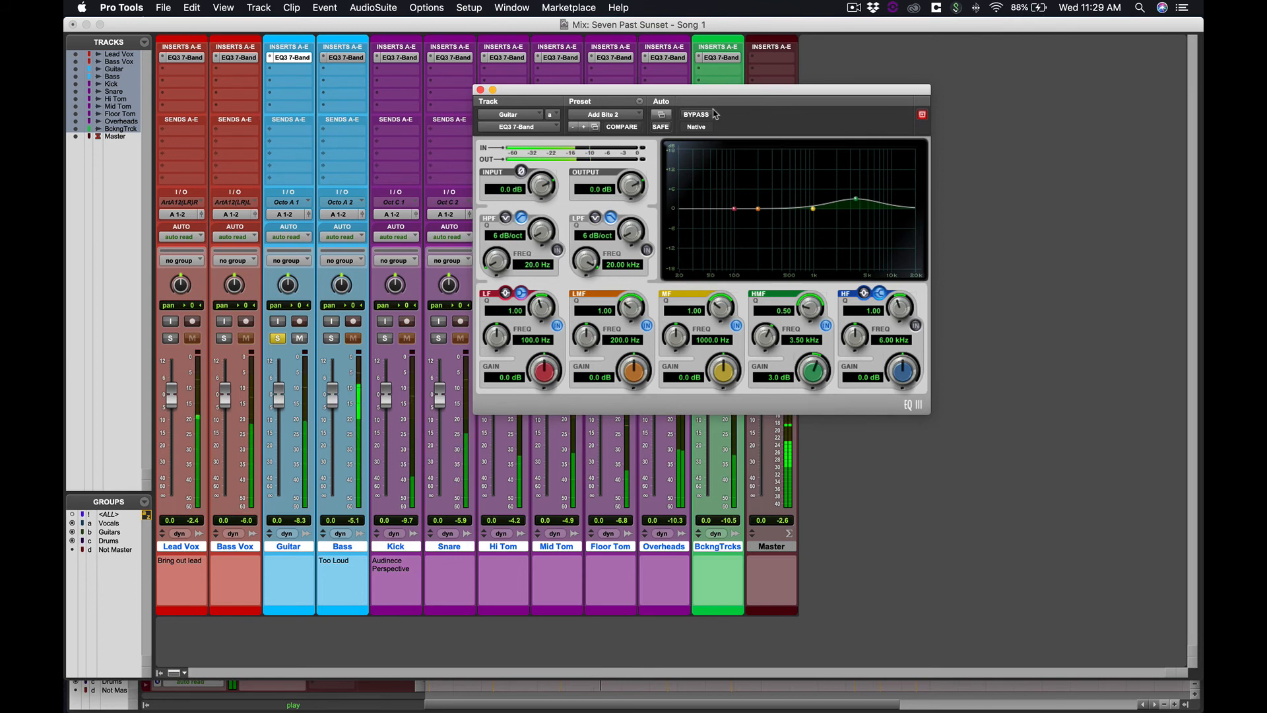
Load the Electric Guitar preset "Guitar Subtractive" and toggle the EQ bypass on and off to compare
left_click(627, 115)
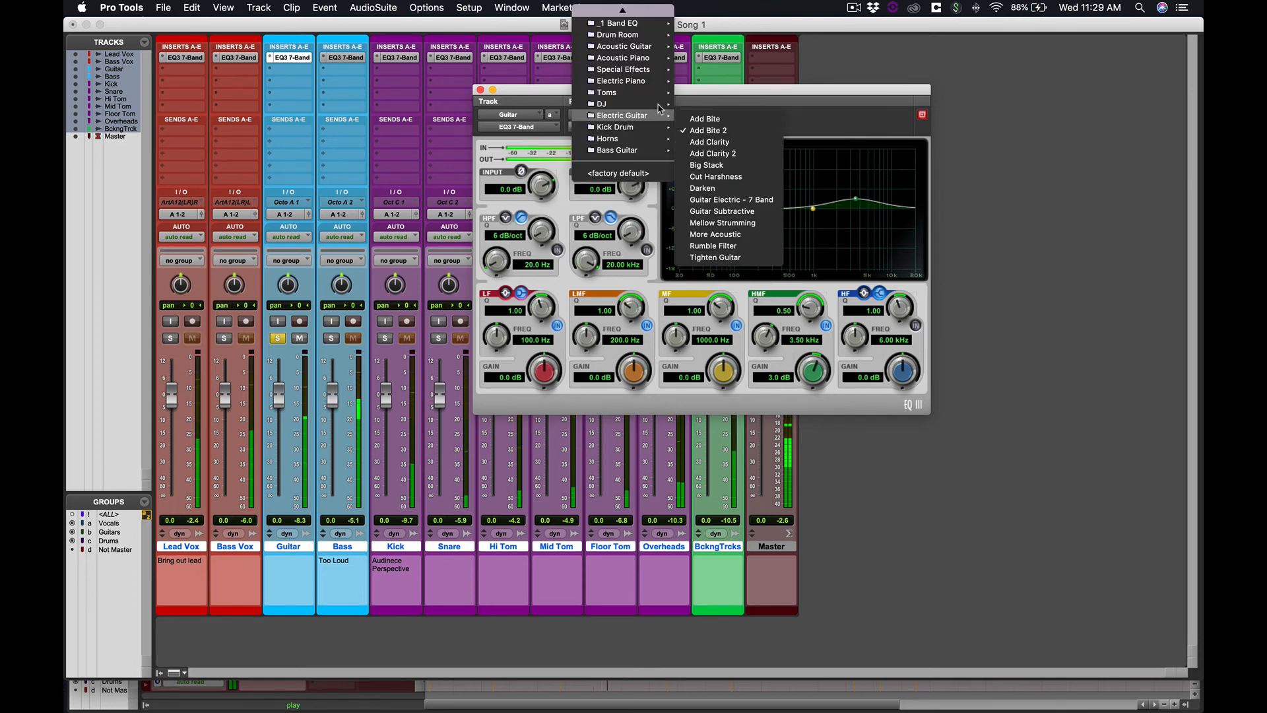
left_click(719, 212)
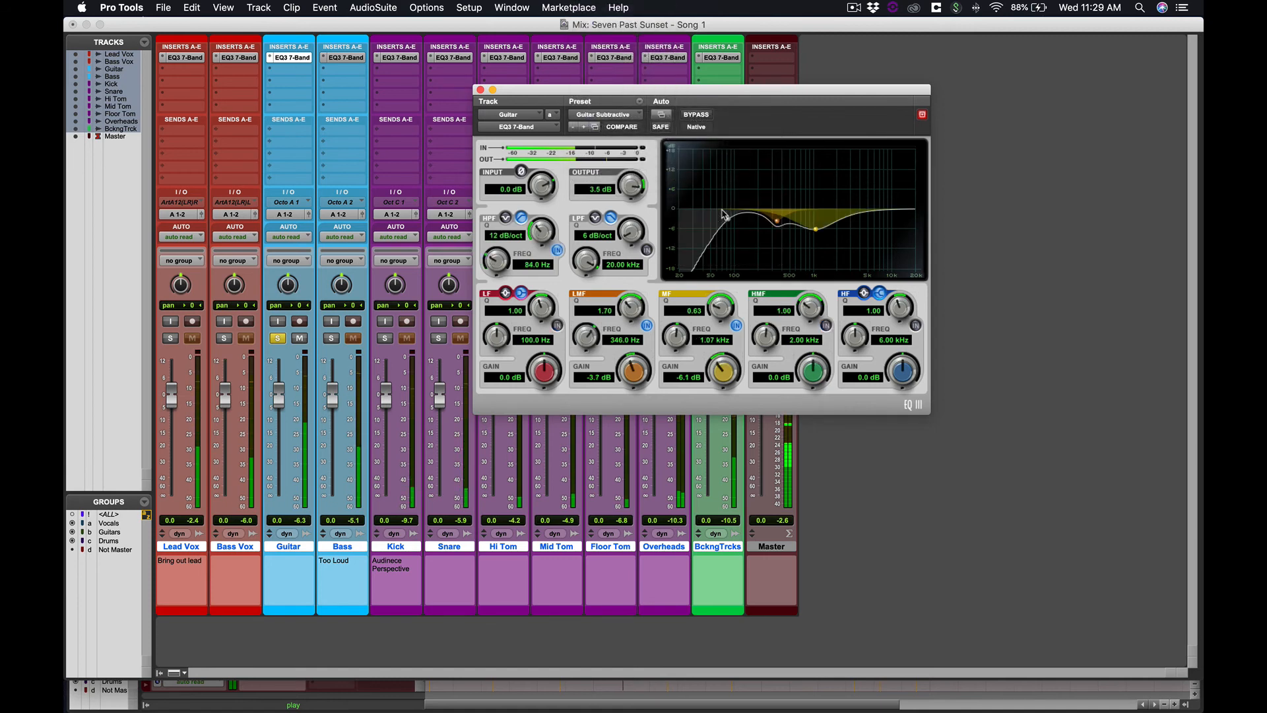
left_click(698, 116)
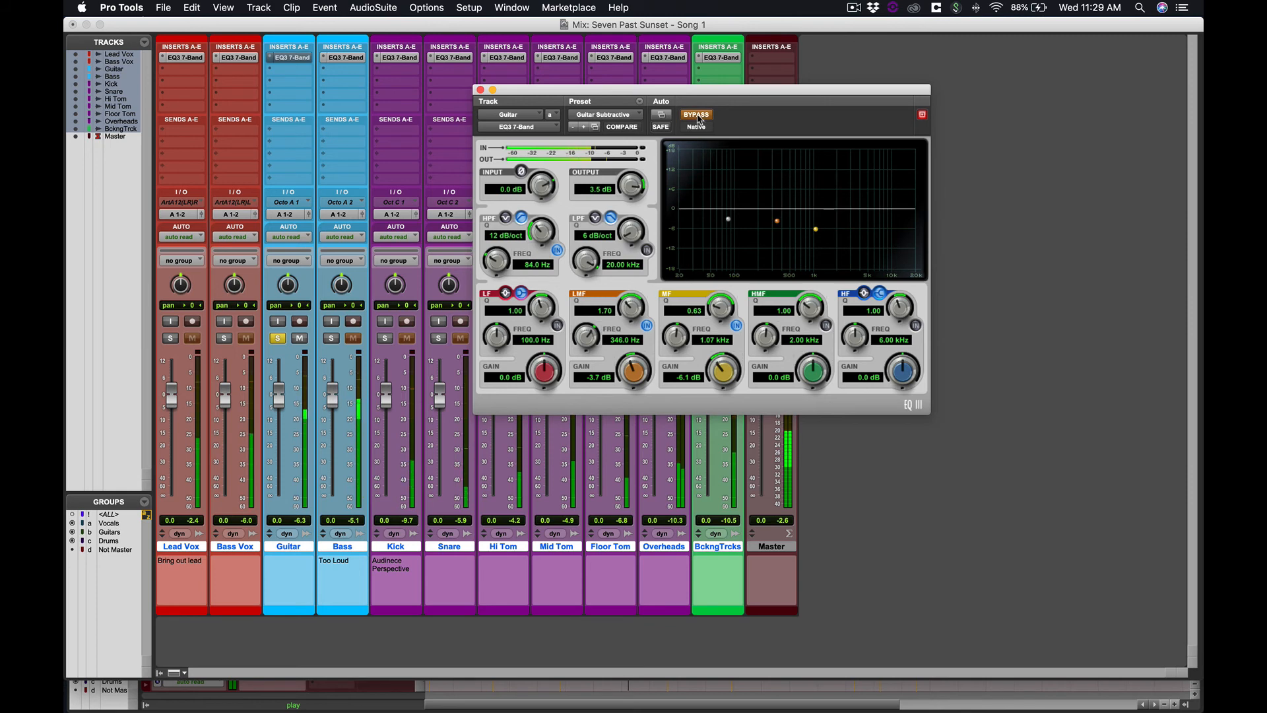
left_click(698, 116)
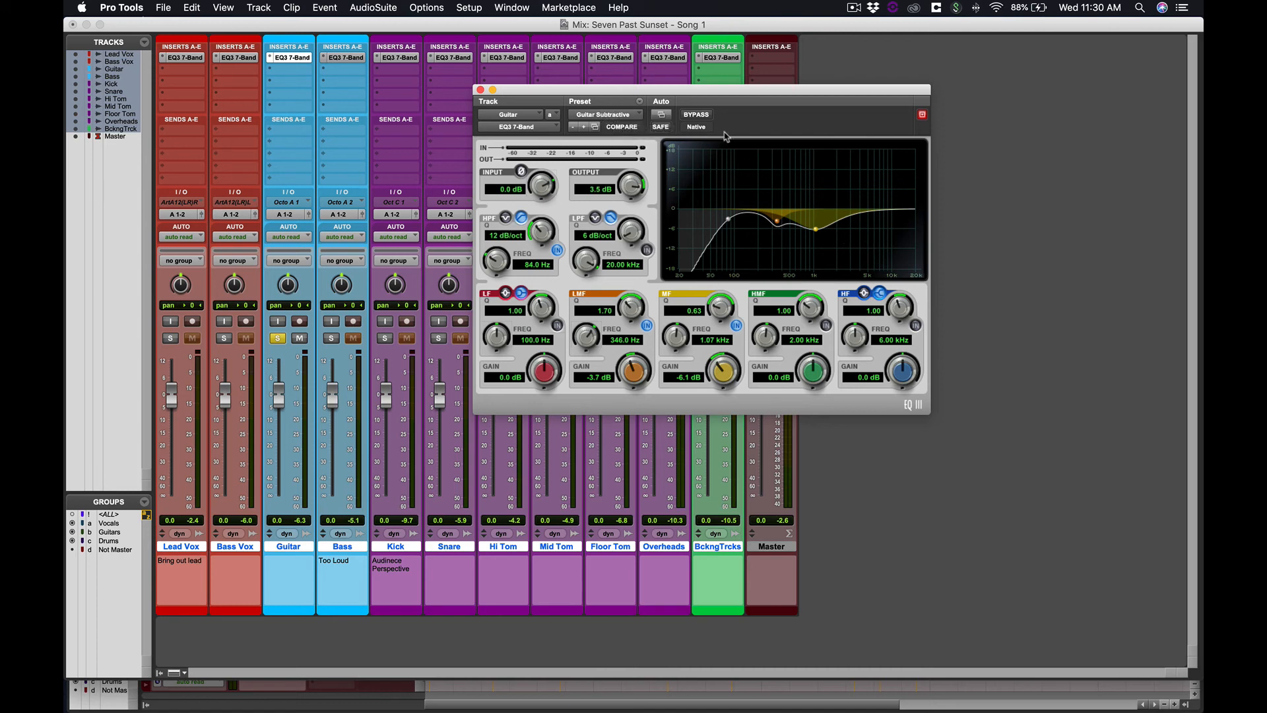
During playback, adjust the high-mid band to a Q of 1.82, moving it to 6.08 kHz at 0.1 dB gain
left_click(826, 326)
key("space")
mouse_move(838, 212)
left_mouse_down()
mouse_move(891, 209)
mouse_move(853, 212)
mouse_move(852, 222)
left_mouse_up()
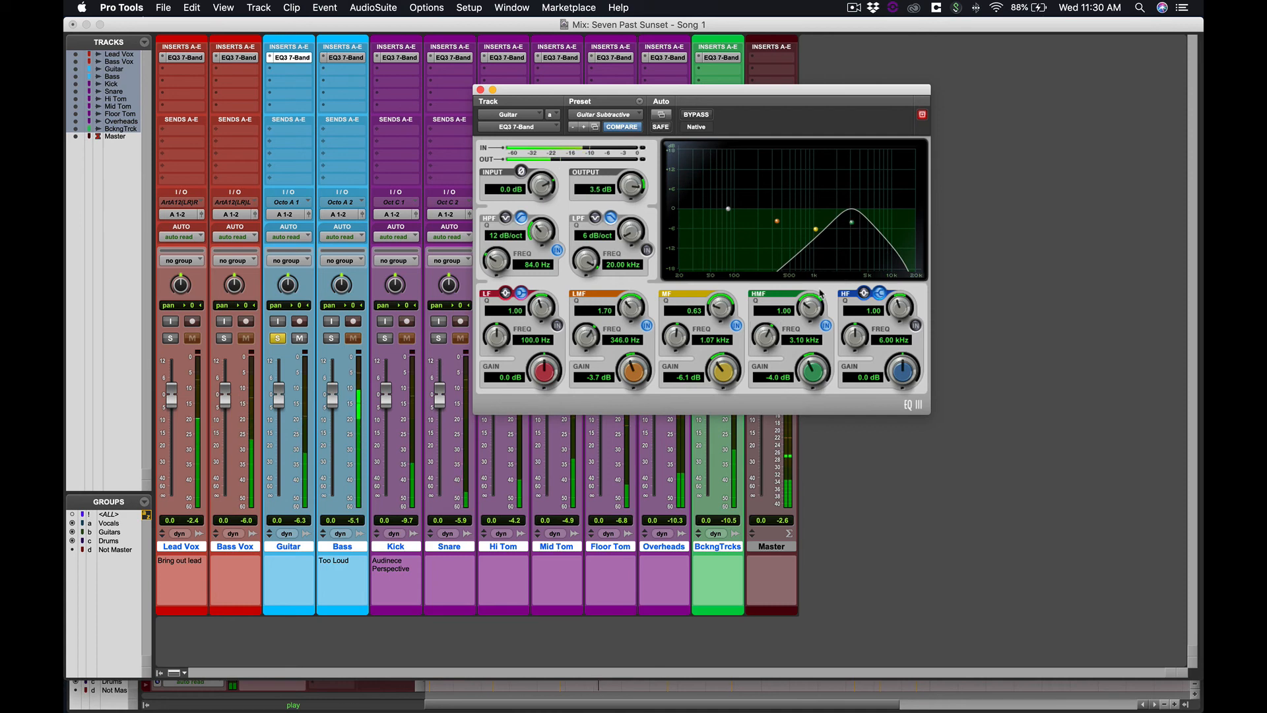
left_click_drag(810, 299, 805, 282)
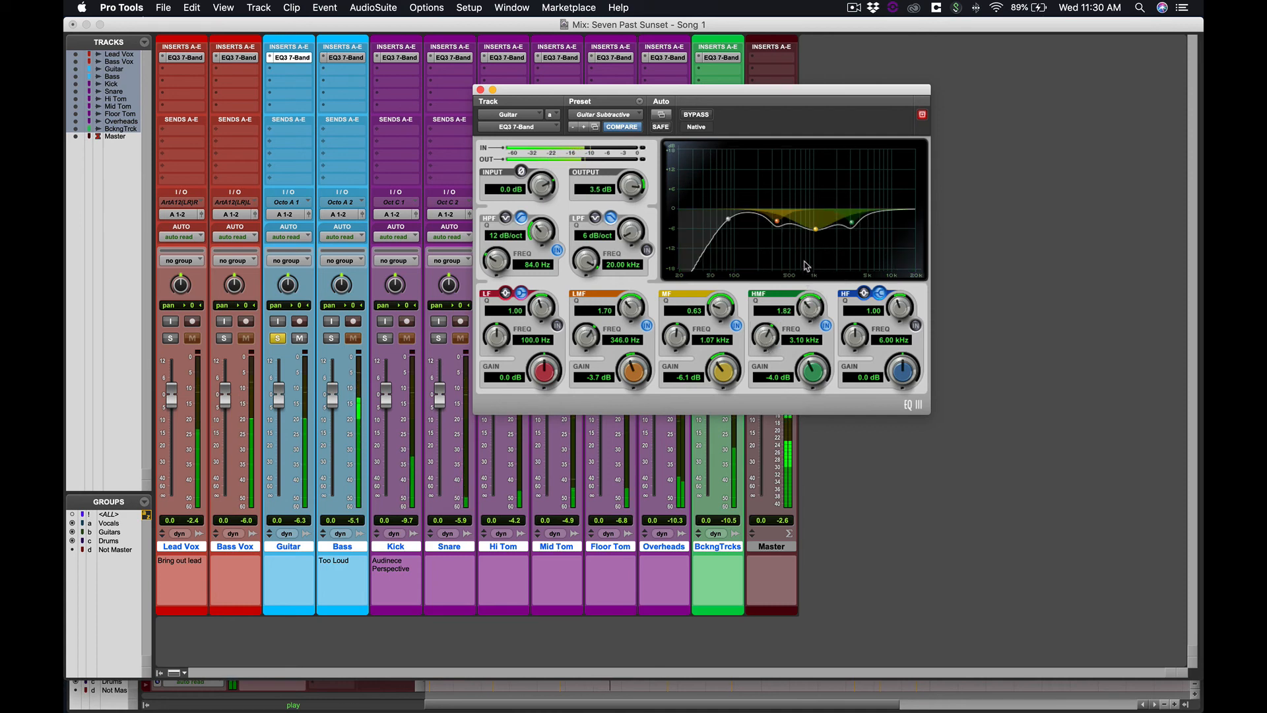
left_click_drag(852, 223, 876, 212)
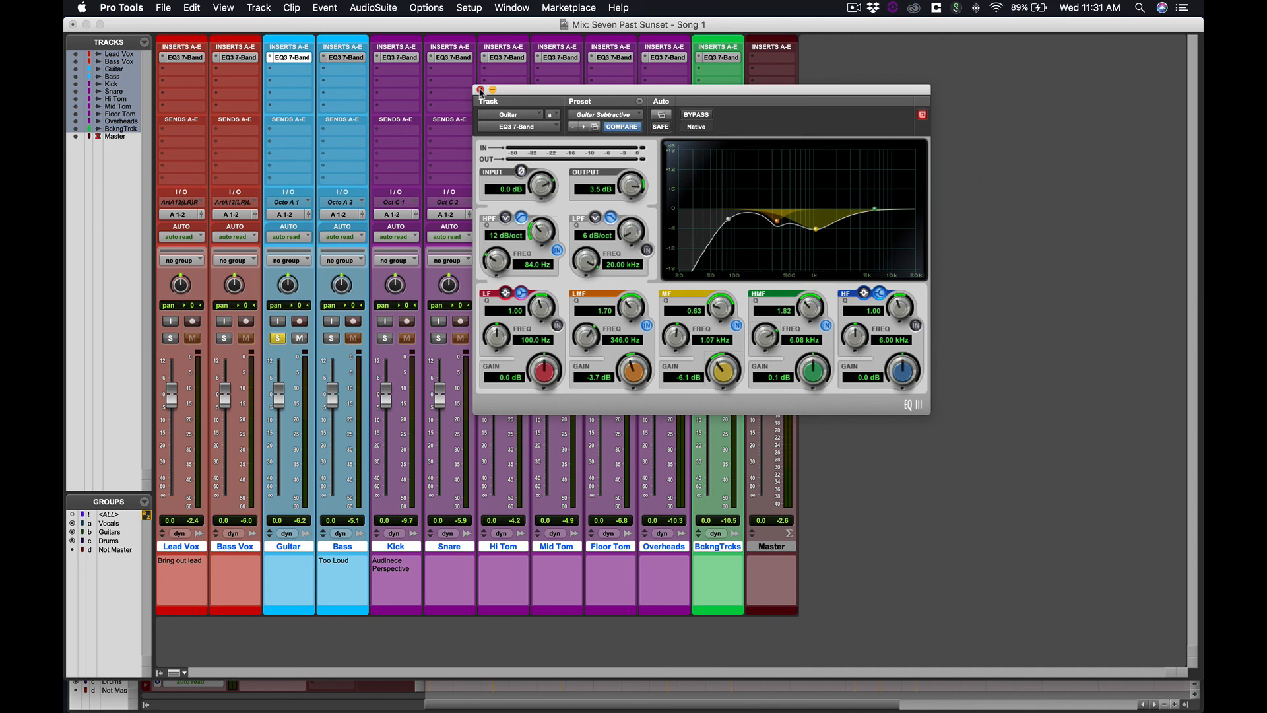
Close the Guitar EQ window and unsolo the Guitar track
left_click(480, 91)
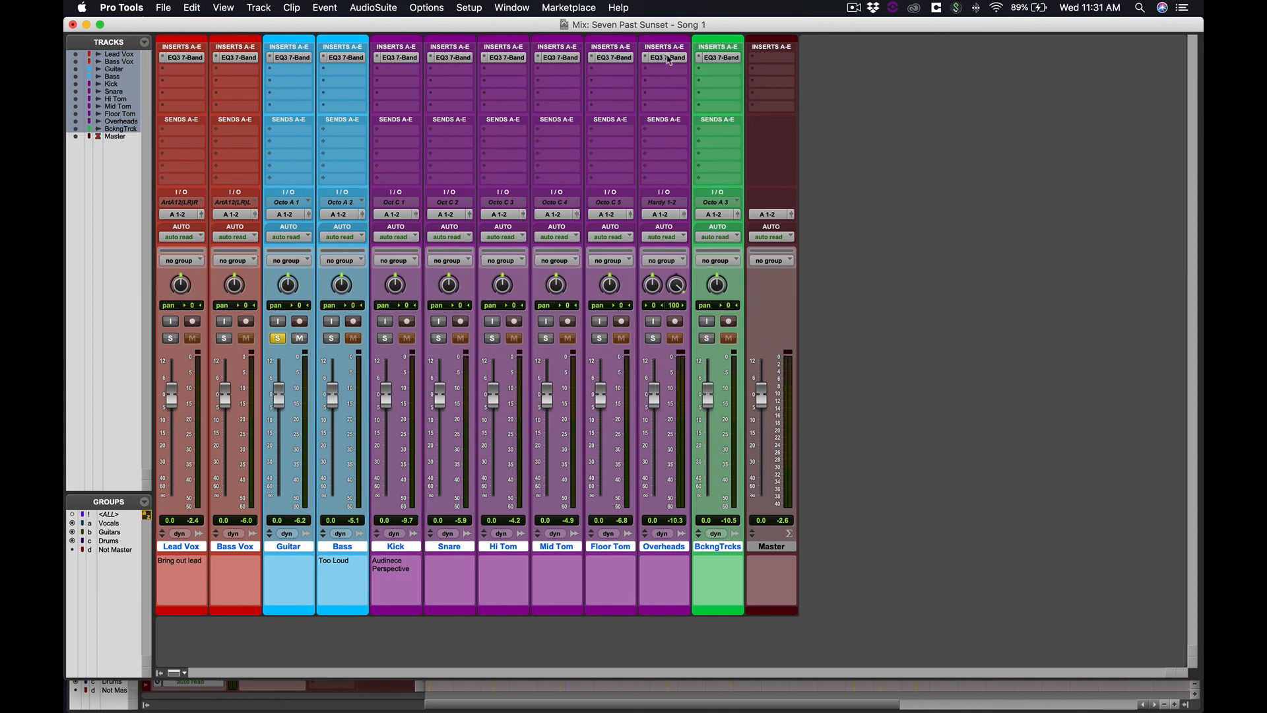
left_click(278, 339)
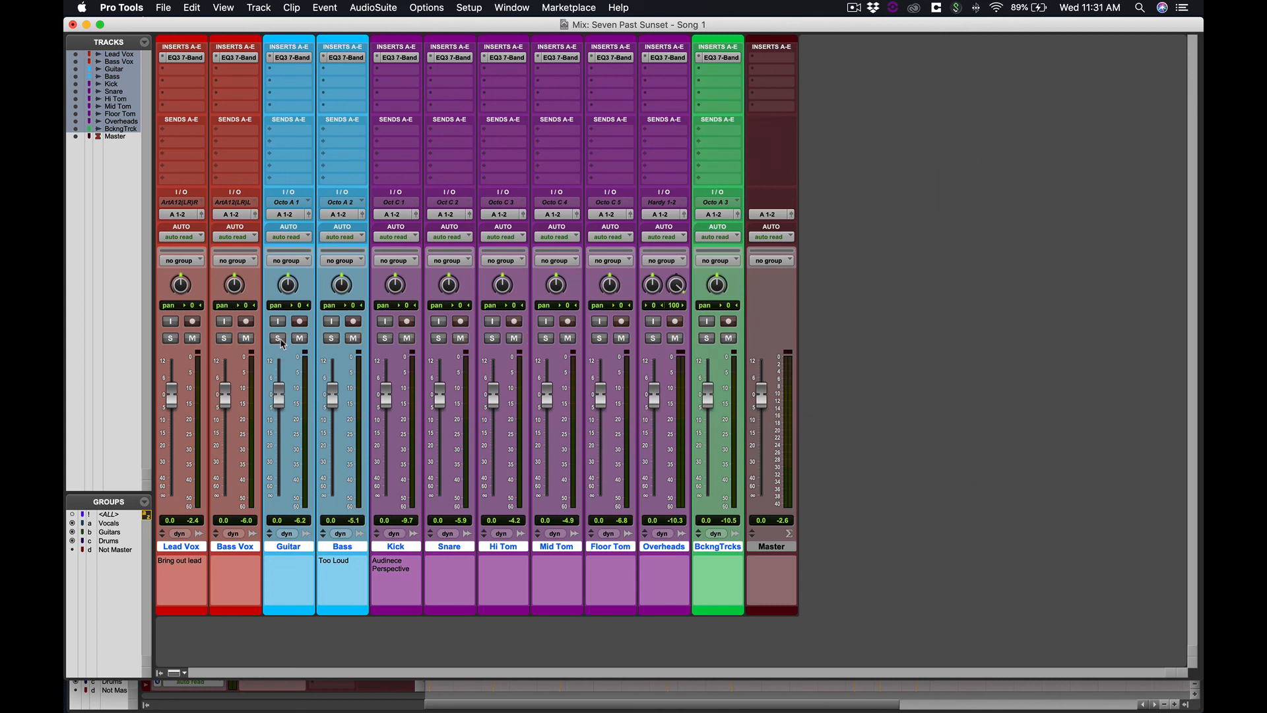